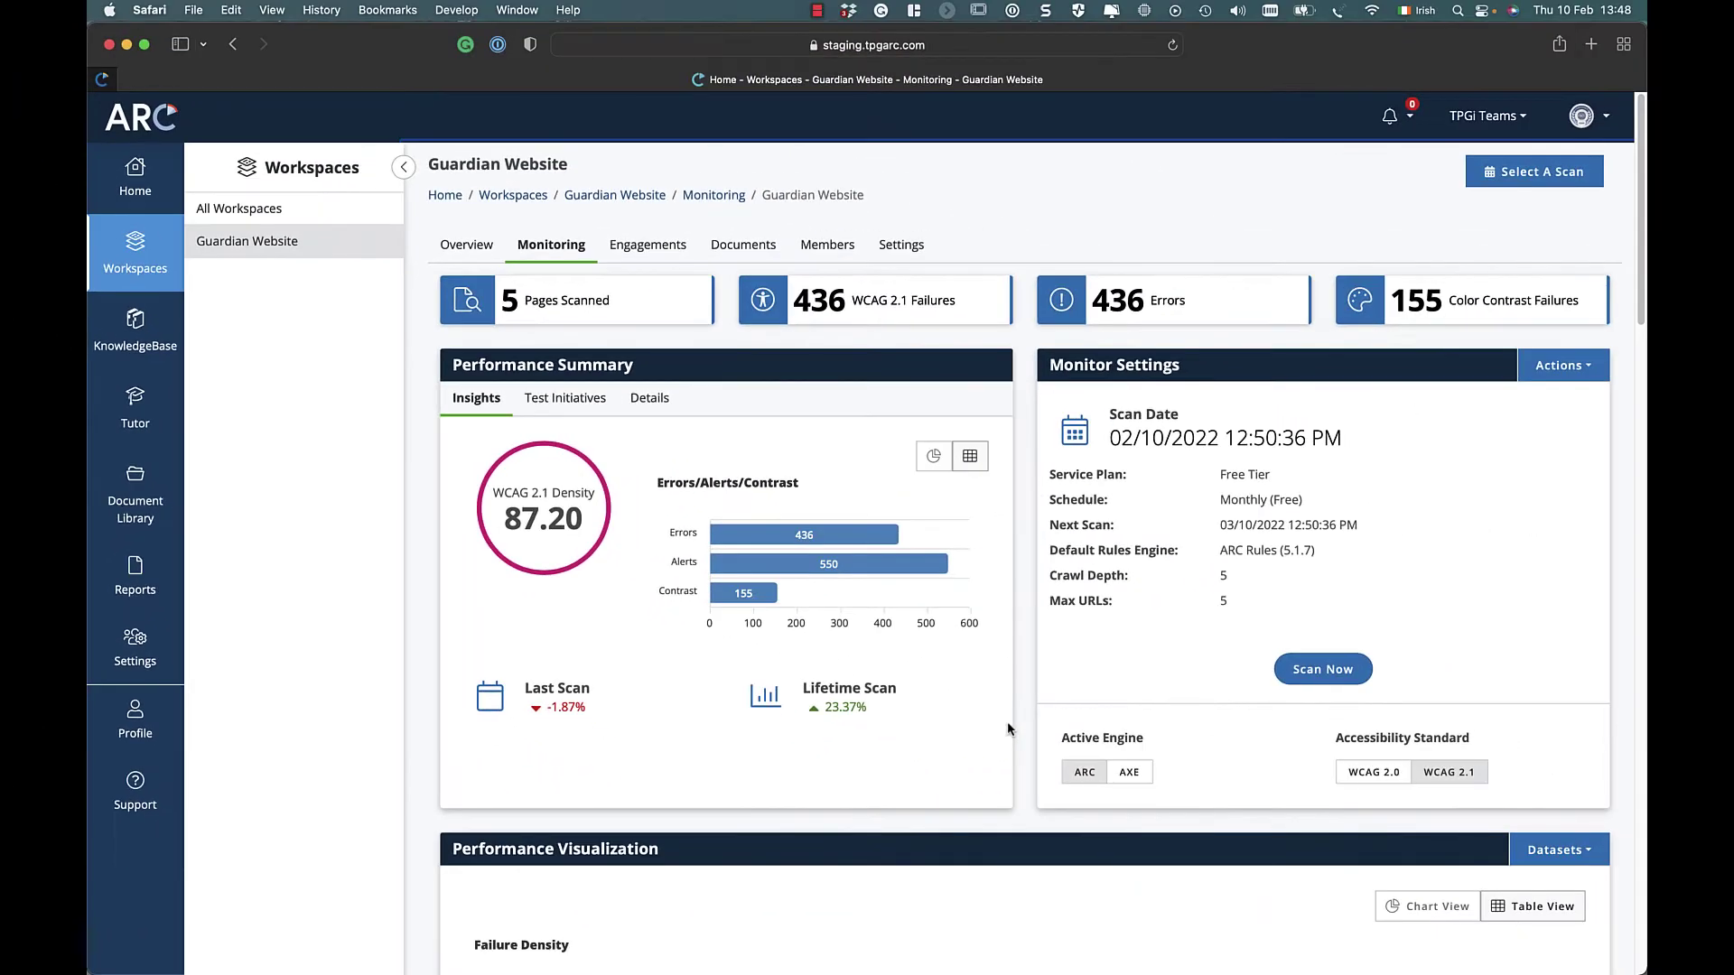
{"action": "scroll", "coordinate": [1007, 729], "scroll_direction": "down", "scroll_amount": 5}
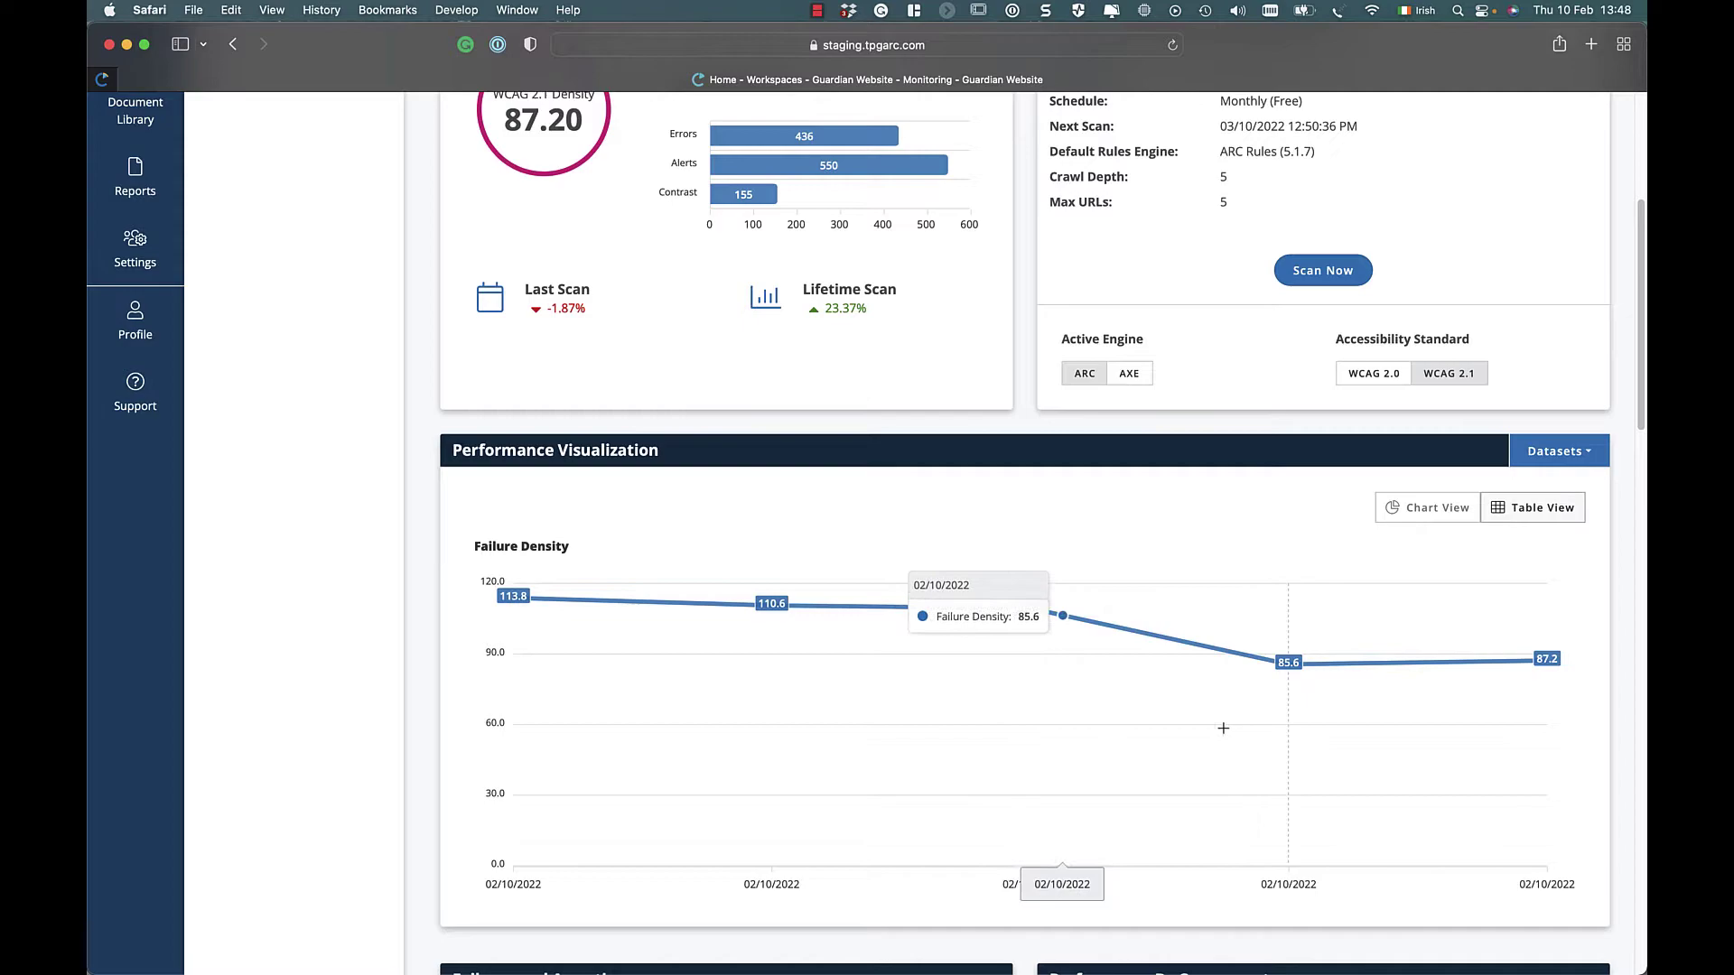
{"action": "mouse_move", "coordinate": [1247, 728]}
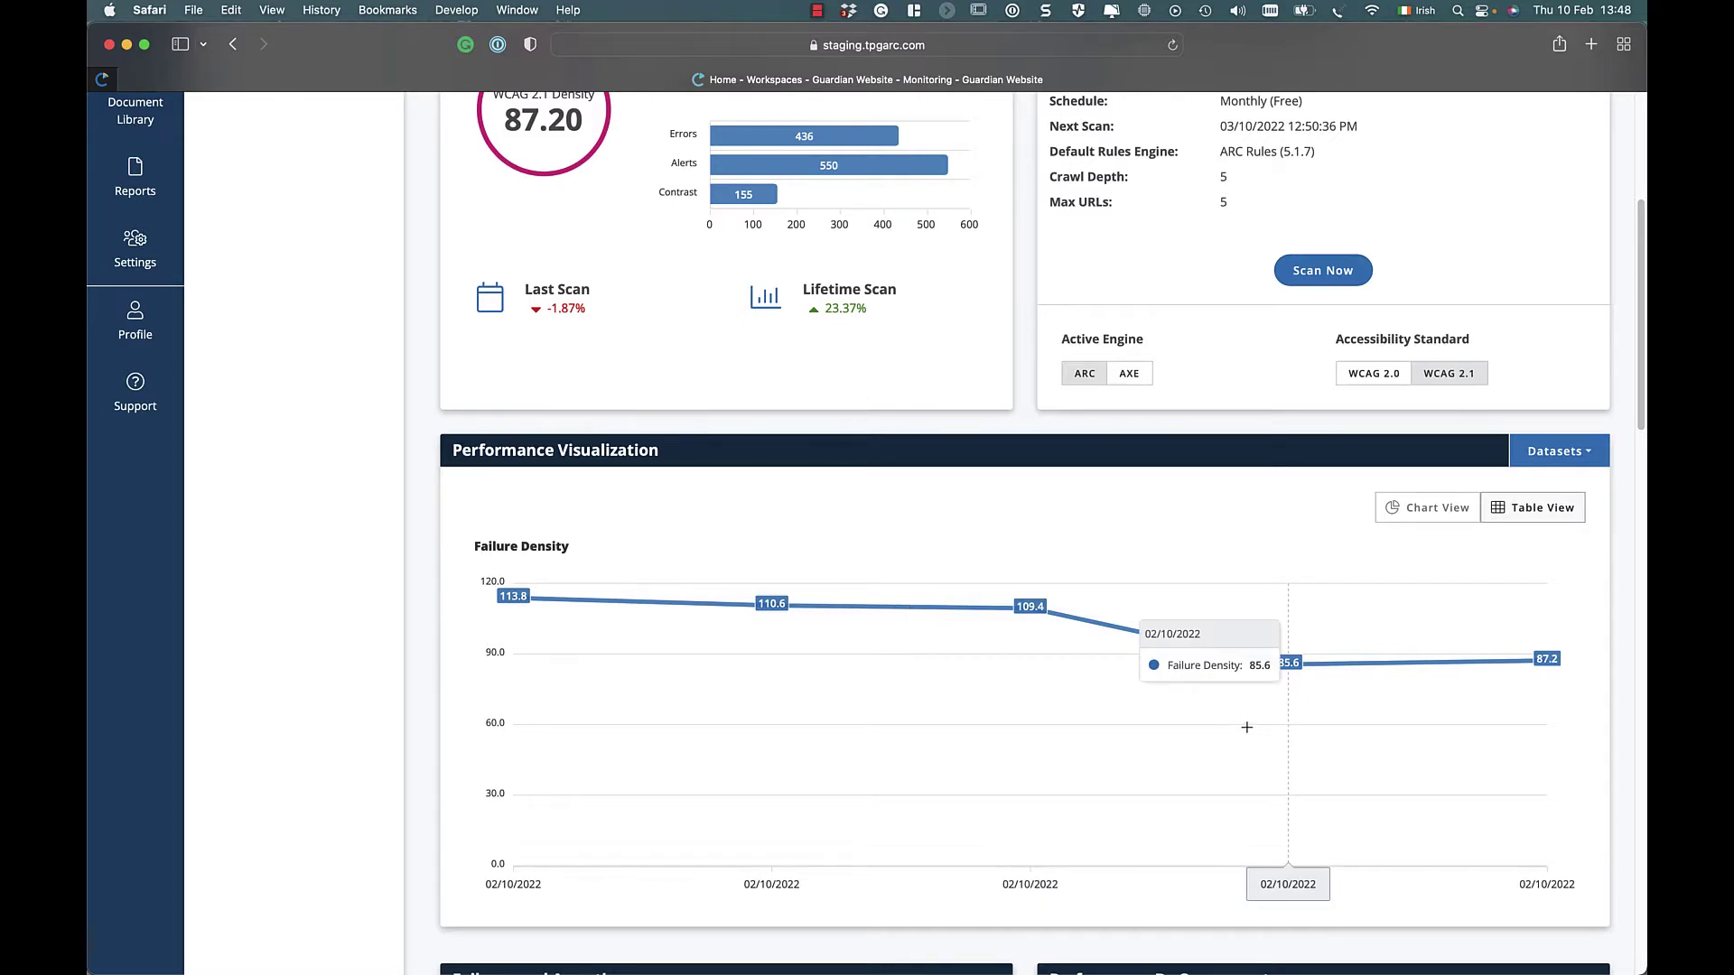
{"action": "scroll", "coordinate": [1246, 728], "scroll_direction": "down", "scroll_amount": 1}
{"action": "scroll", "coordinate": [1247, 728], "scroll_direction": "down", "scroll_amount": 3}
{"action": "scroll", "coordinate": [1247, 729], "scroll_direction": "down", "scroll_amount": 2}
{"action": "scroll", "coordinate": [1249, 731], "scroll_direction": "down", "scroll_amount": 5}
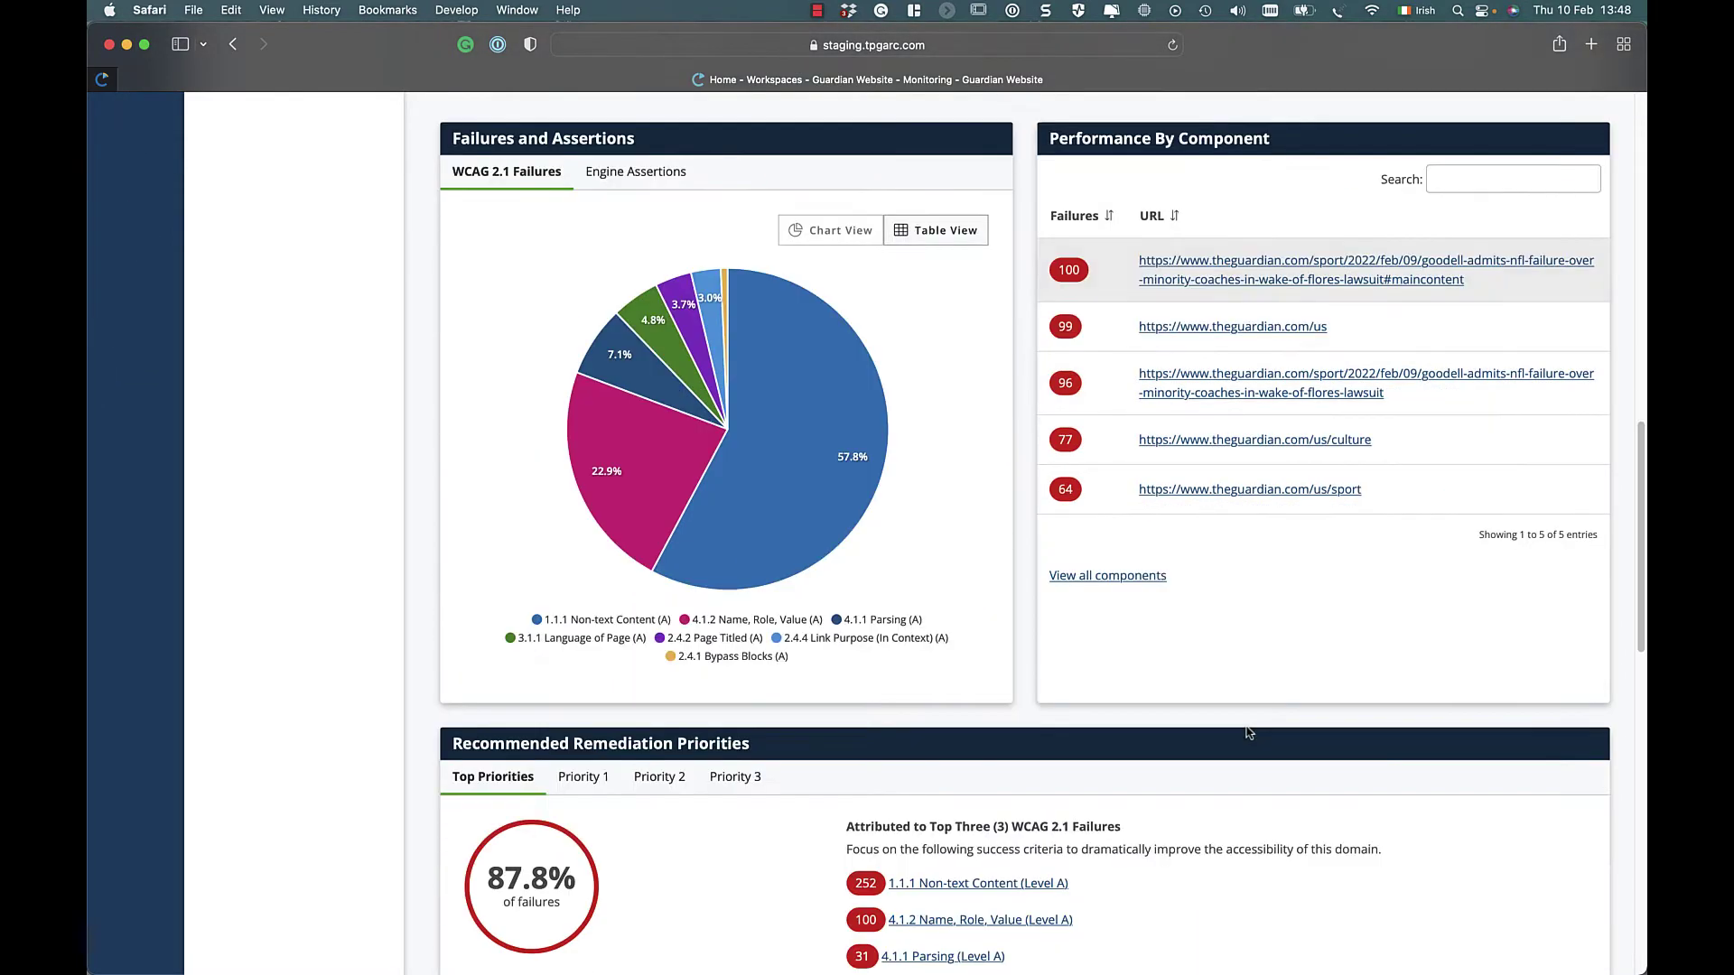
{"action": "scroll", "coordinate": [1248, 732], "scroll_direction": "down", "scroll_amount": 5}
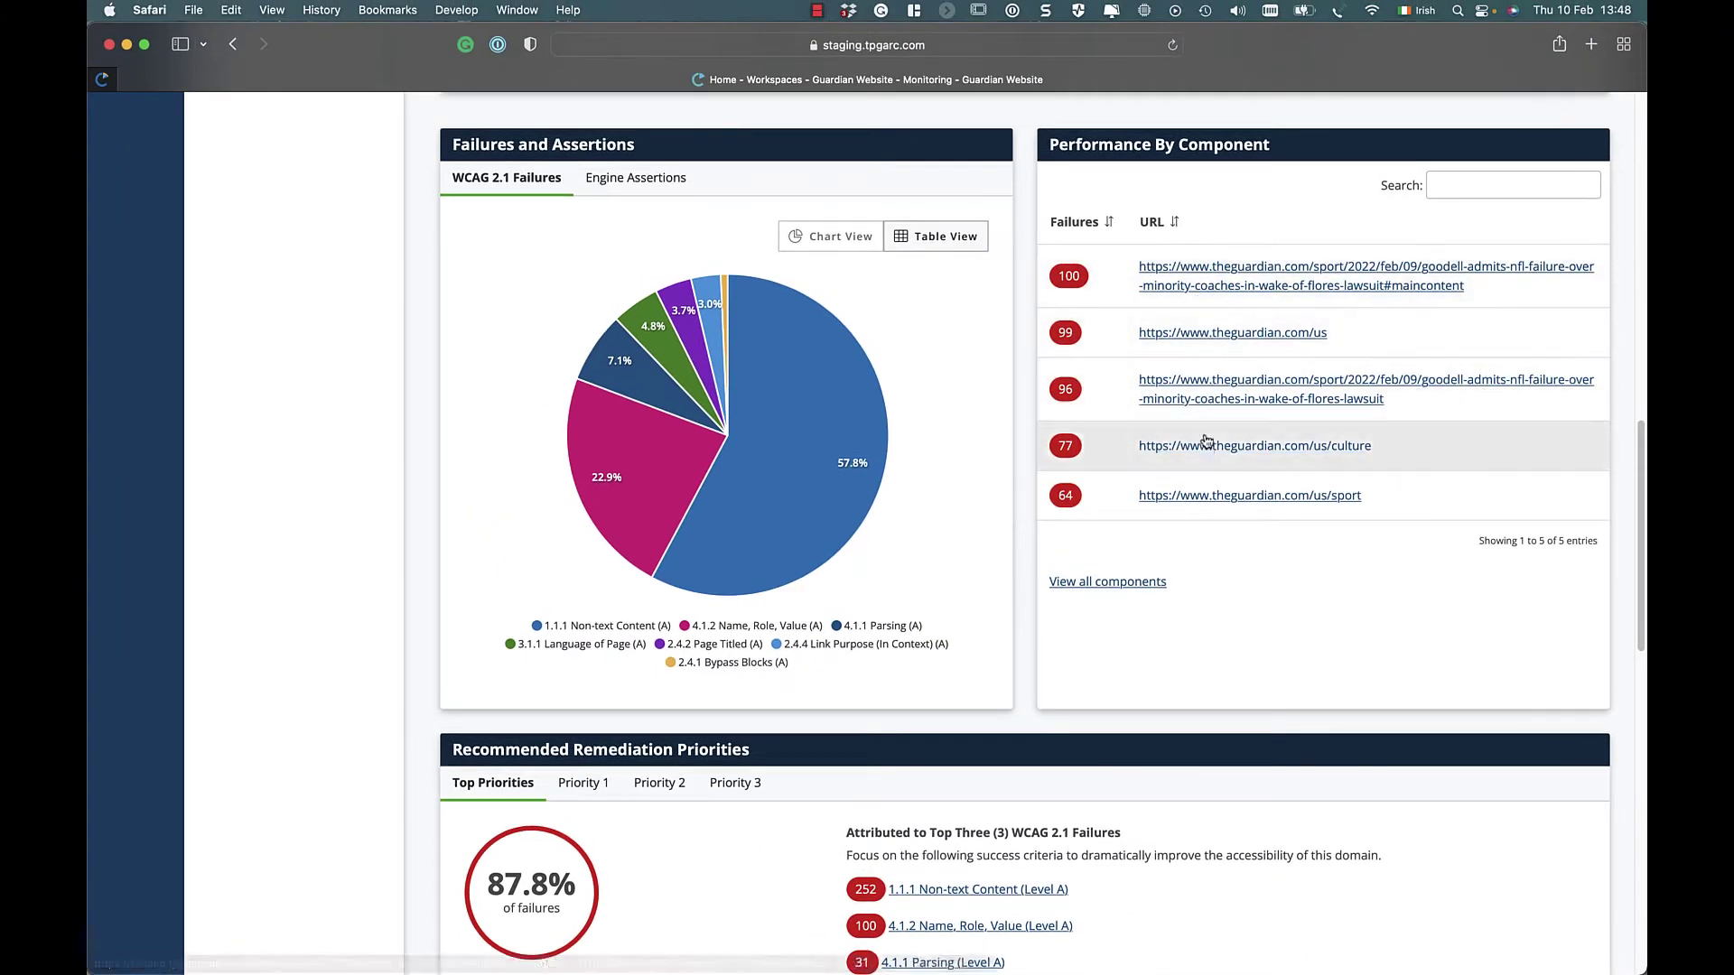
- Review the /us/culture 'Non-active element in tab order' failure and its WCAG 4.1.2 KnowledgeBase reference
{"action": "left_click", "coordinate": [1207, 443]}
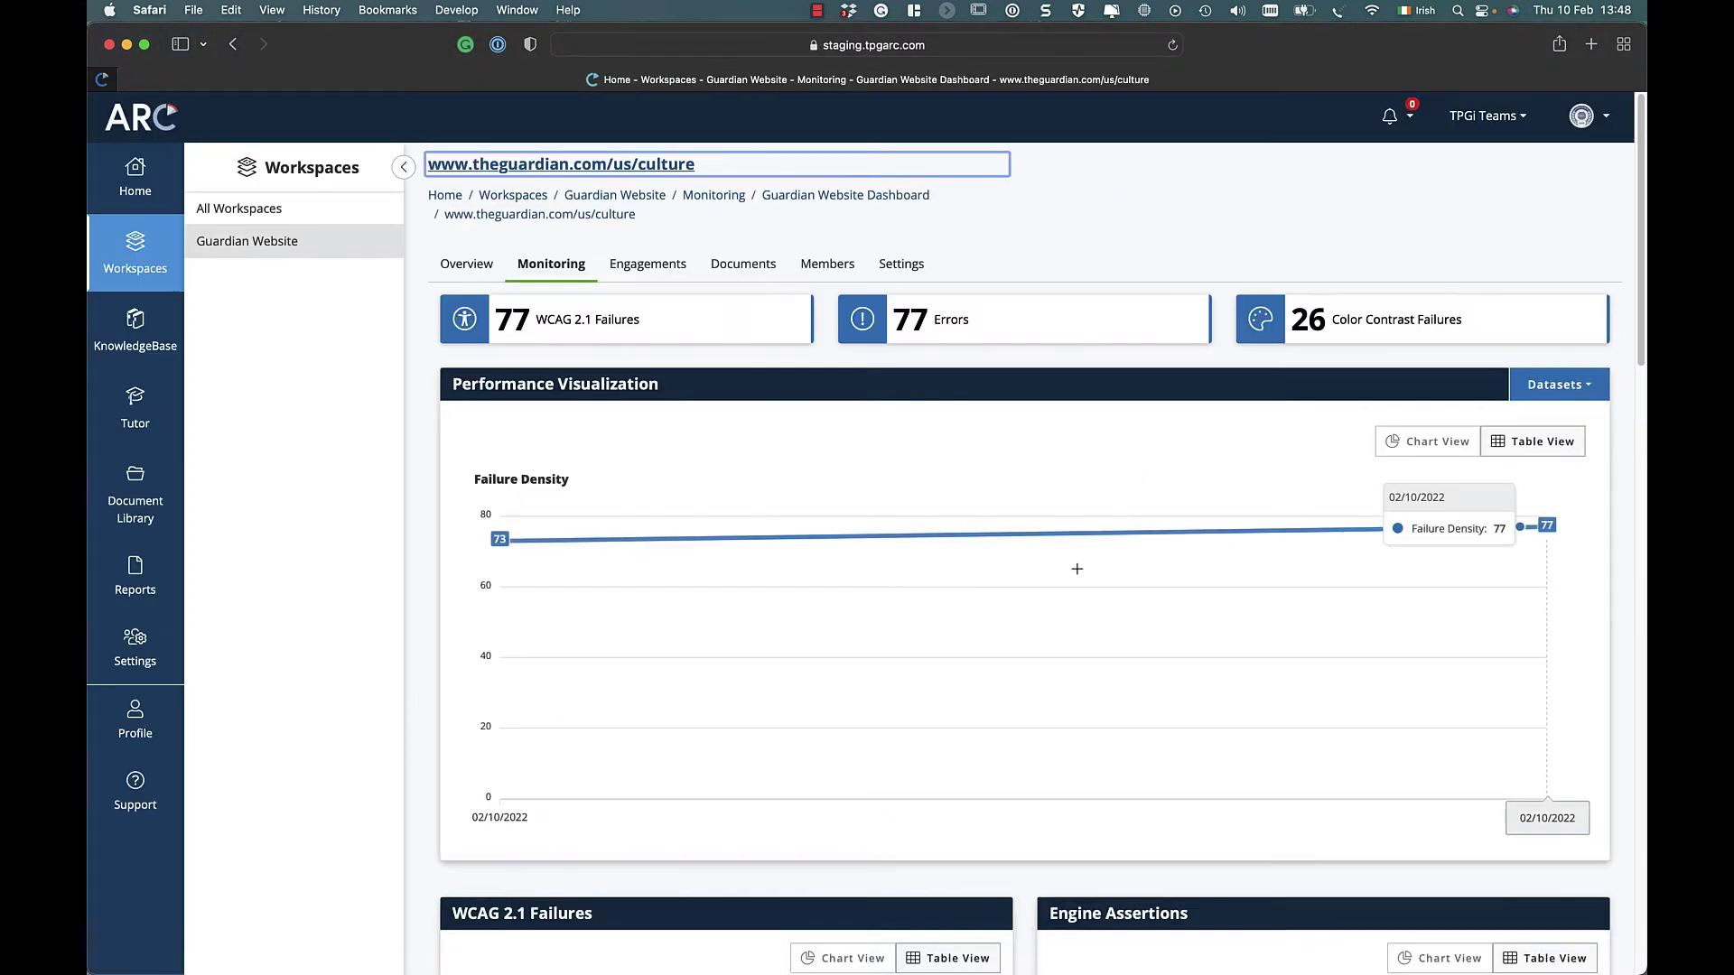
{"action": "scroll", "coordinate": [1077, 569], "scroll_direction": "down", "scroll_amount": 6}
{"action": "scroll", "coordinate": [1078, 569], "scroll_direction": "down", "scroll_amount": 3}
{"action": "scroll", "coordinate": [1075, 573], "scroll_direction": "down", "scroll_amount": 2}
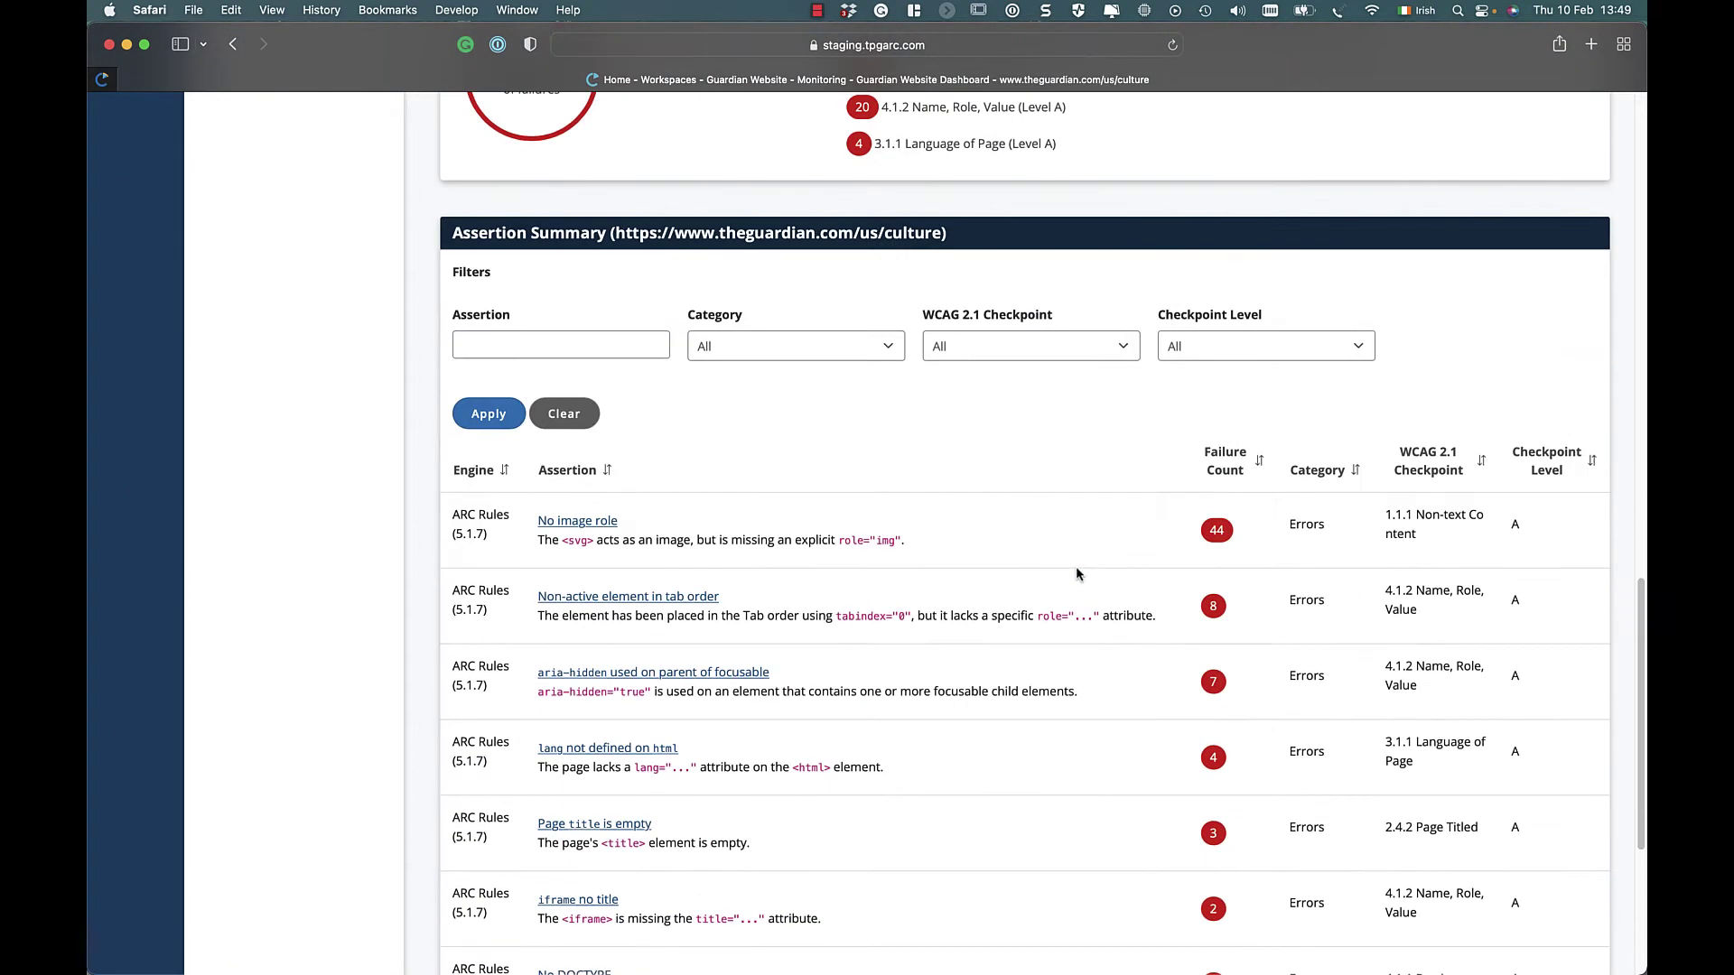
{"action": "left_click", "coordinate": [771, 602]}
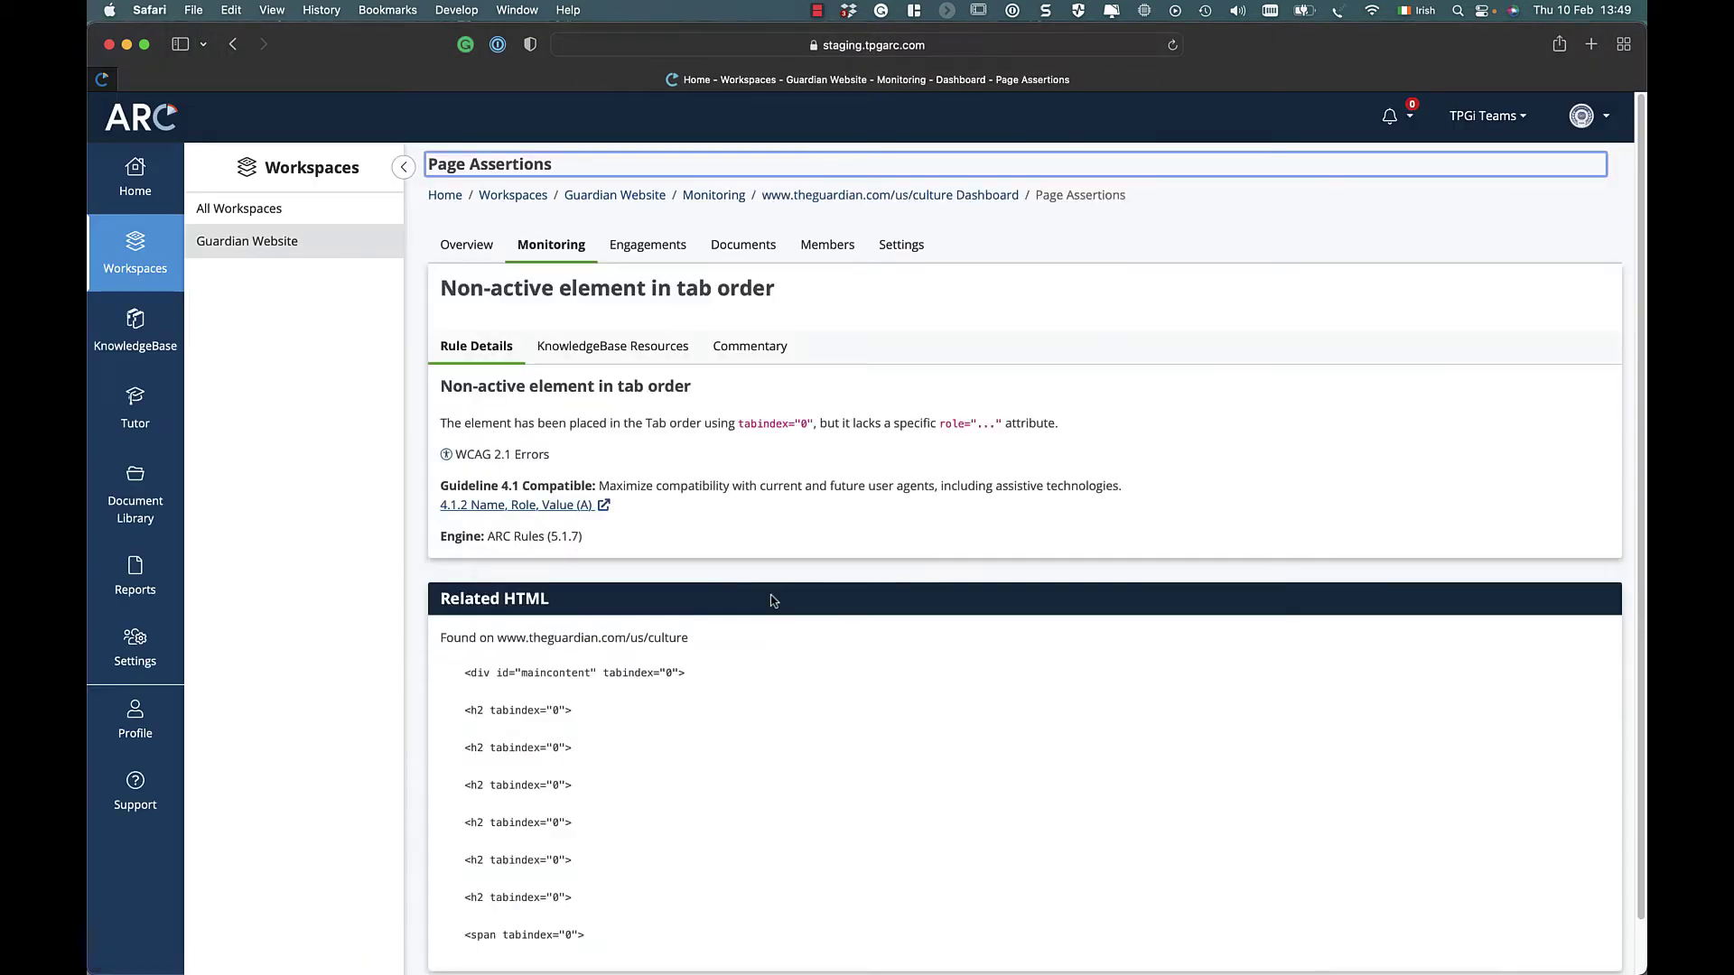
{"action": "left_click", "coordinate": [652, 342]}
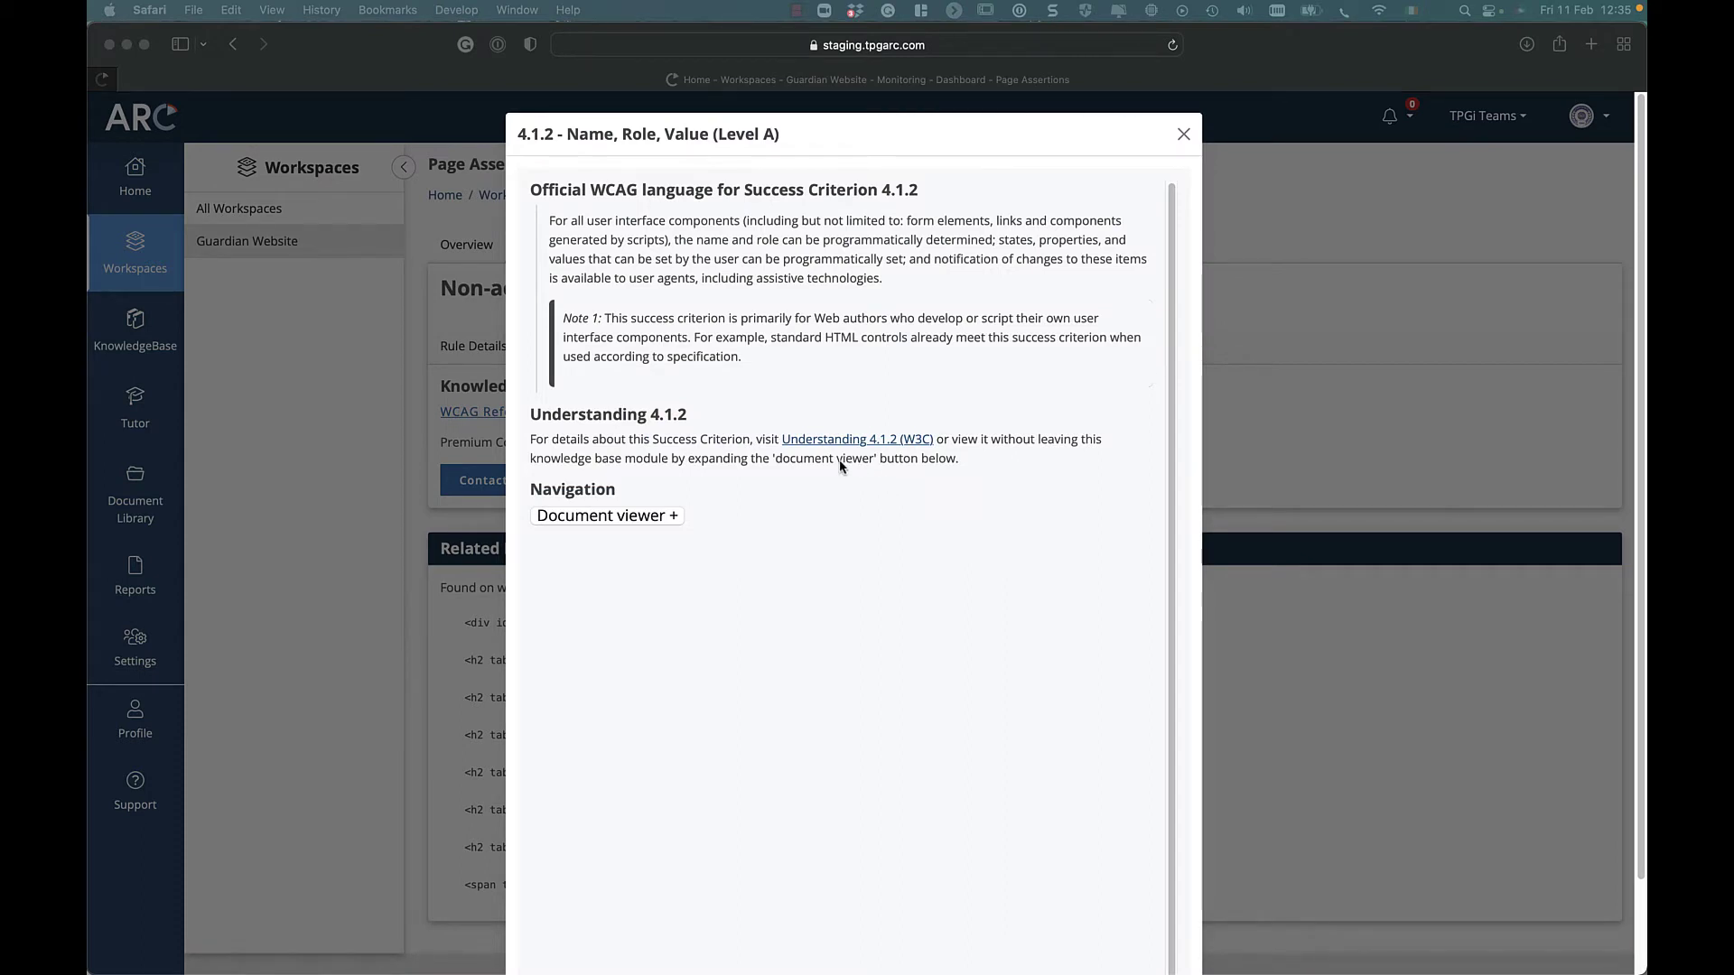
{"action": "left_click", "coordinate": [1183, 136]}
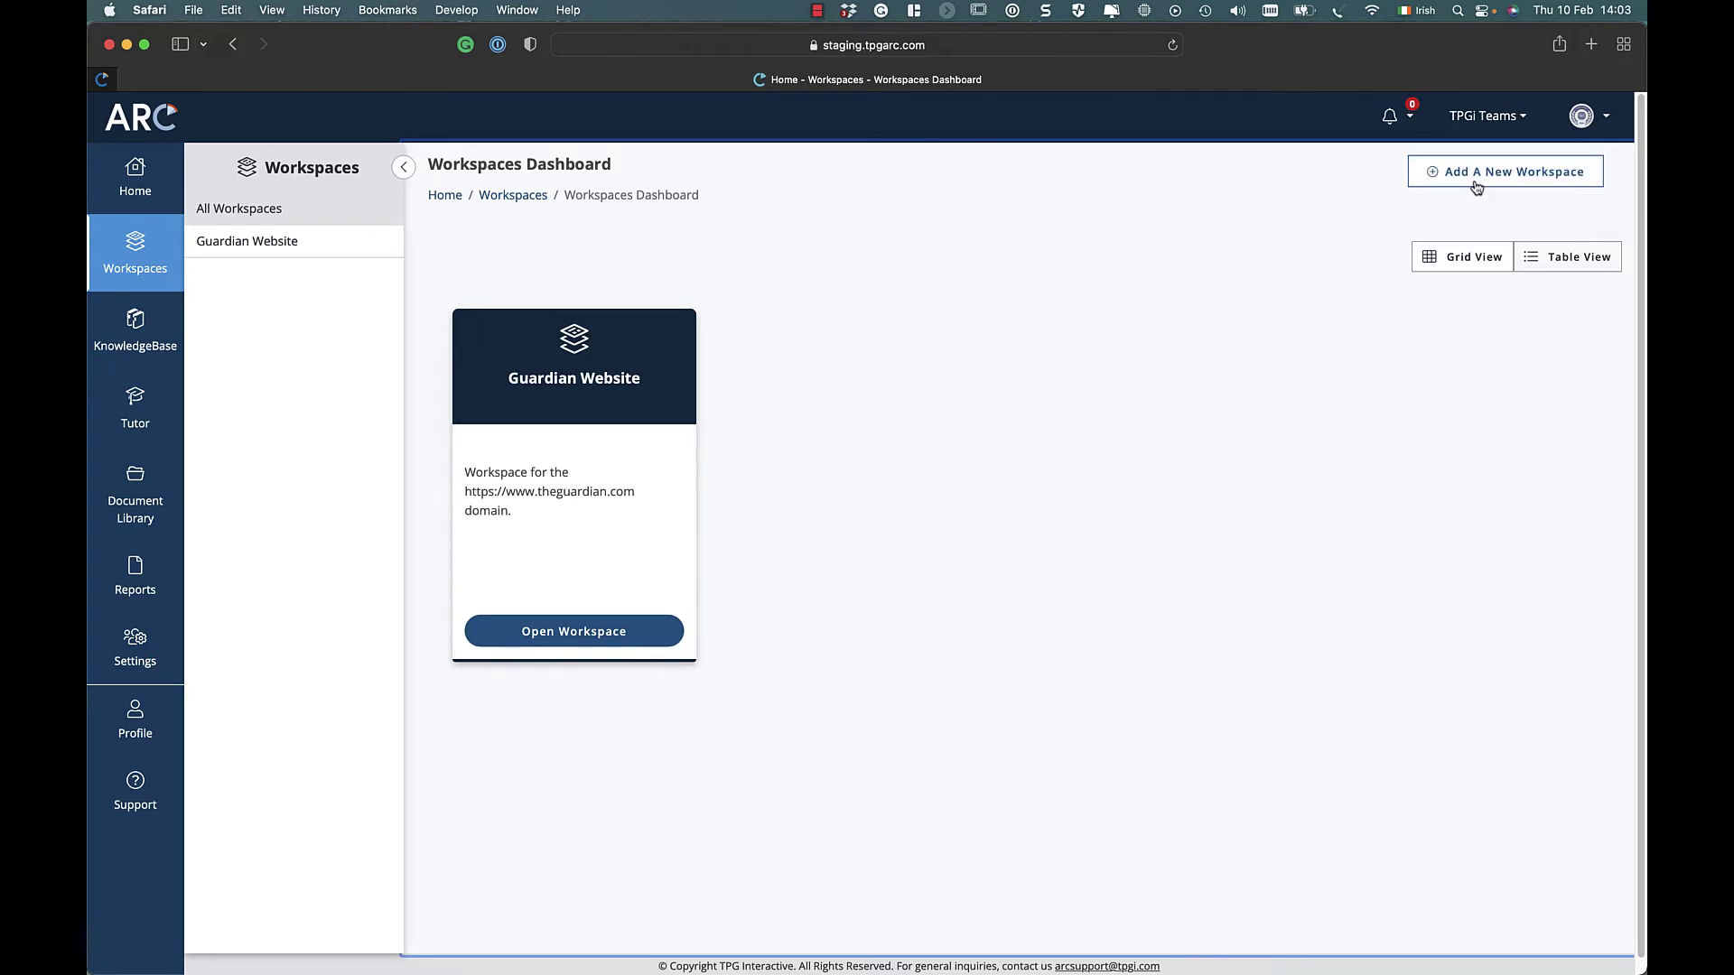
- Begin a new Domain dashboard from the Guardian Website workspace's Monitoring section
{"action": "left_click", "coordinate": [620, 631]}
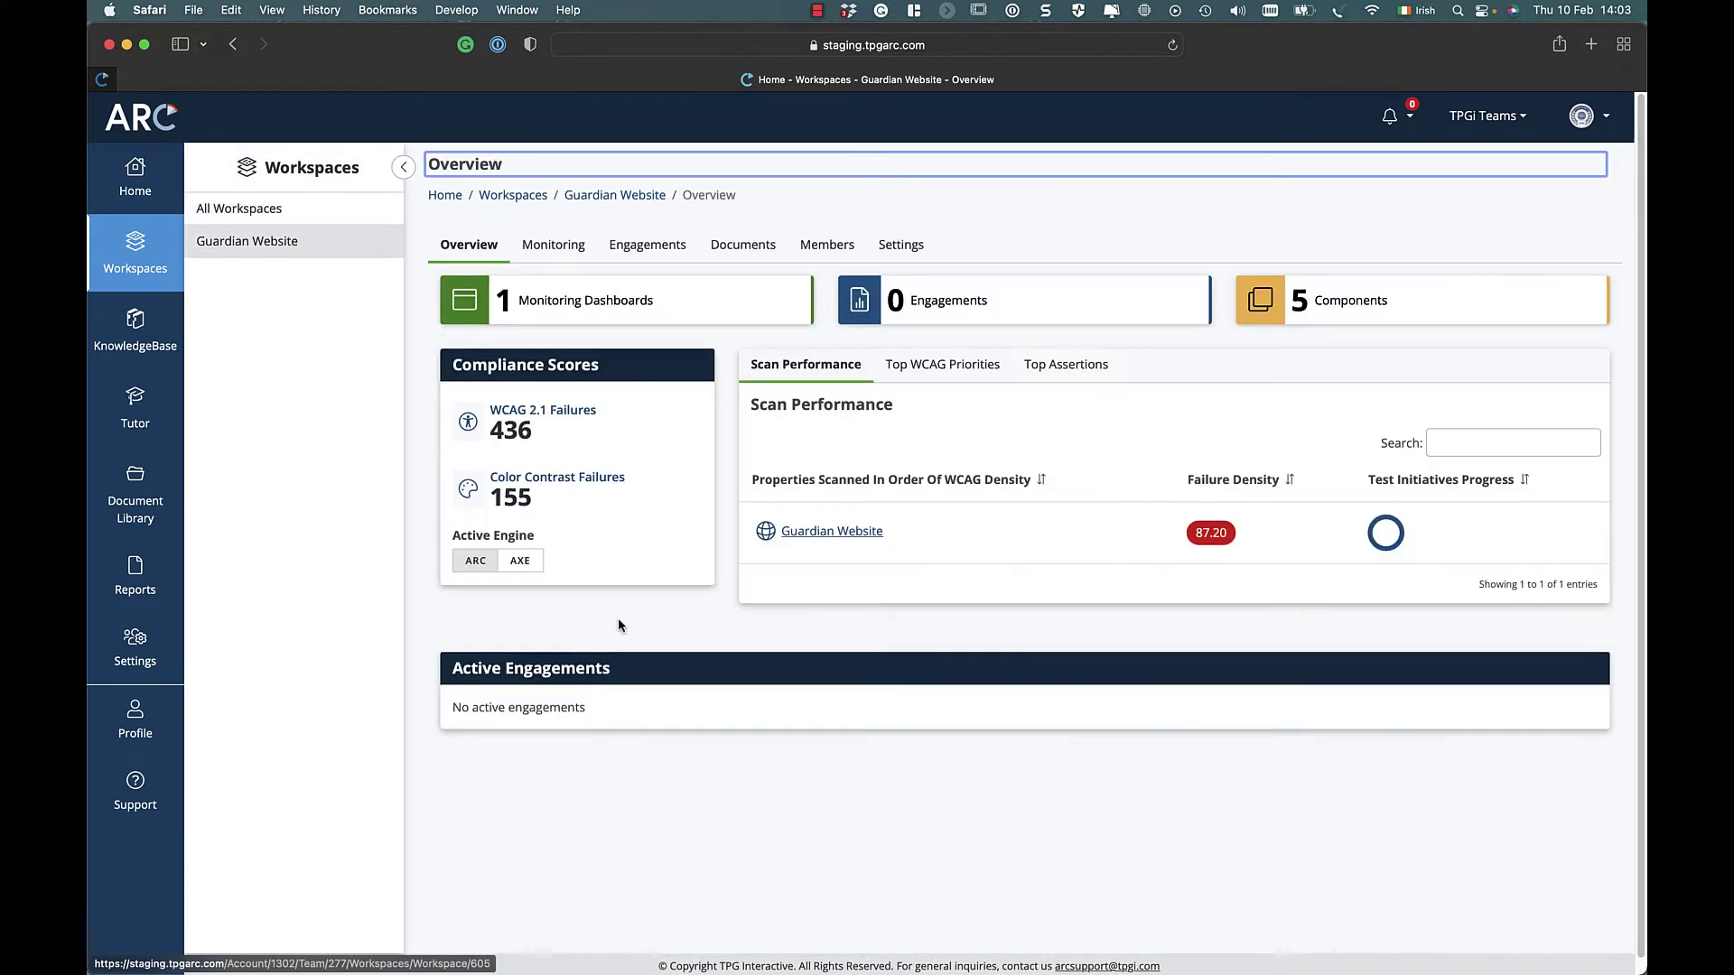
{"action": "left_click", "coordinate": [552, 252]}
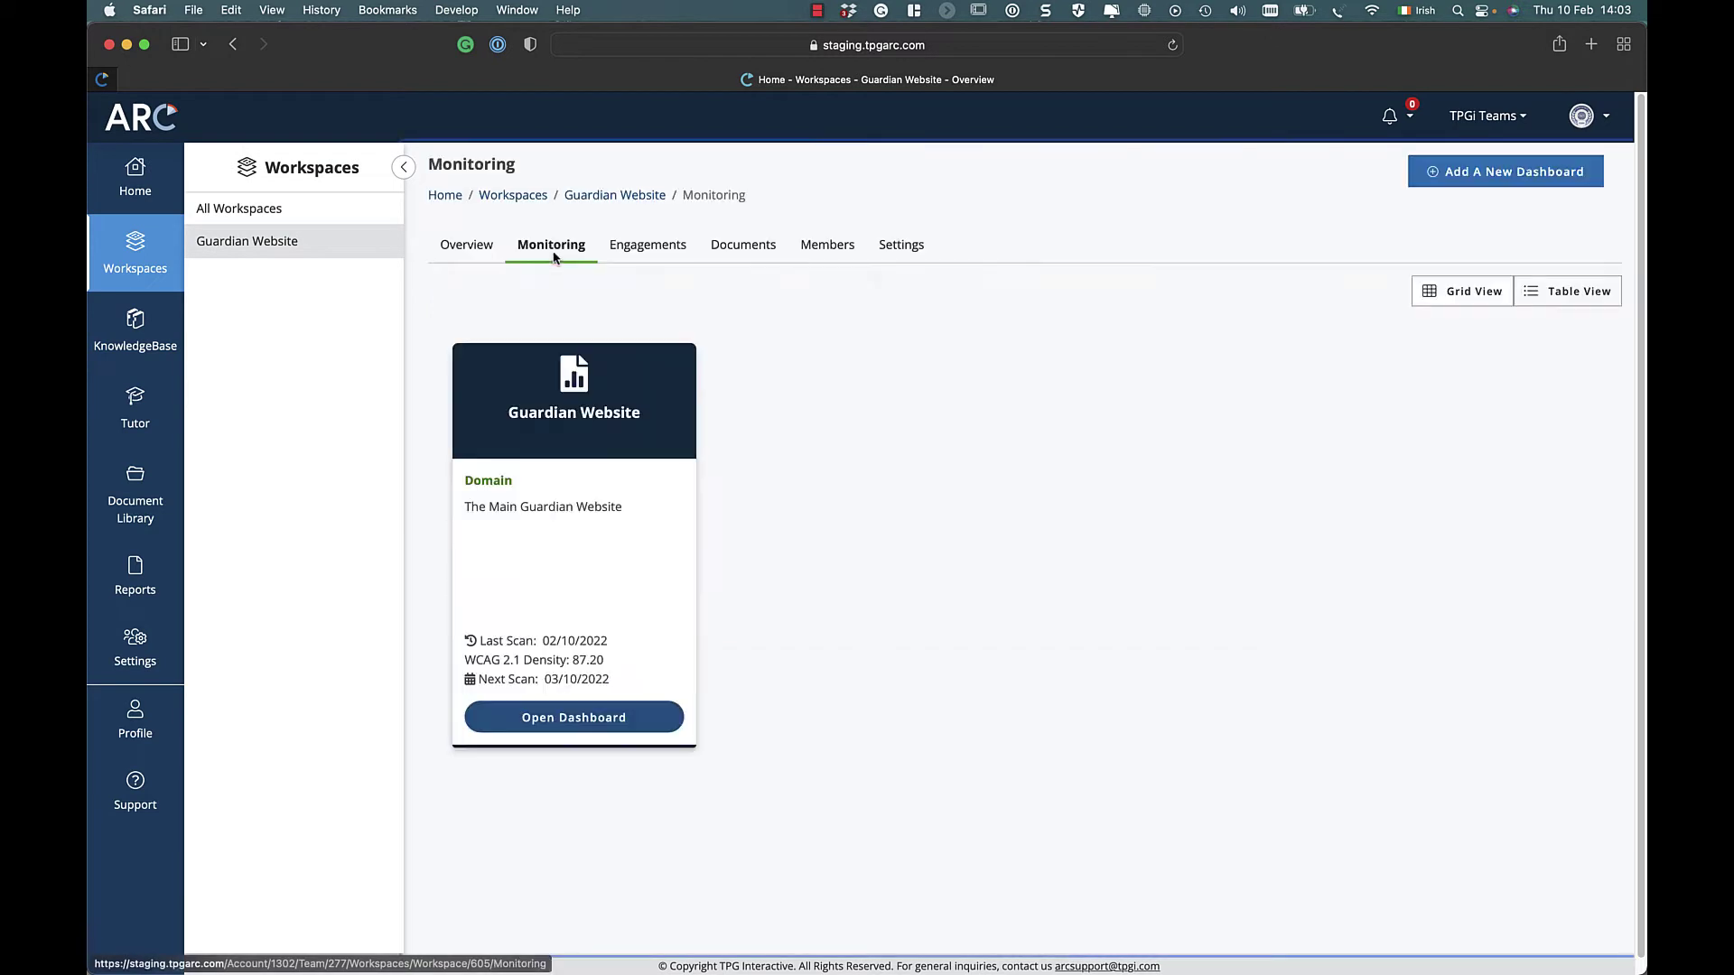
{"action": "left_click", "coordinate": [1485, 190]}
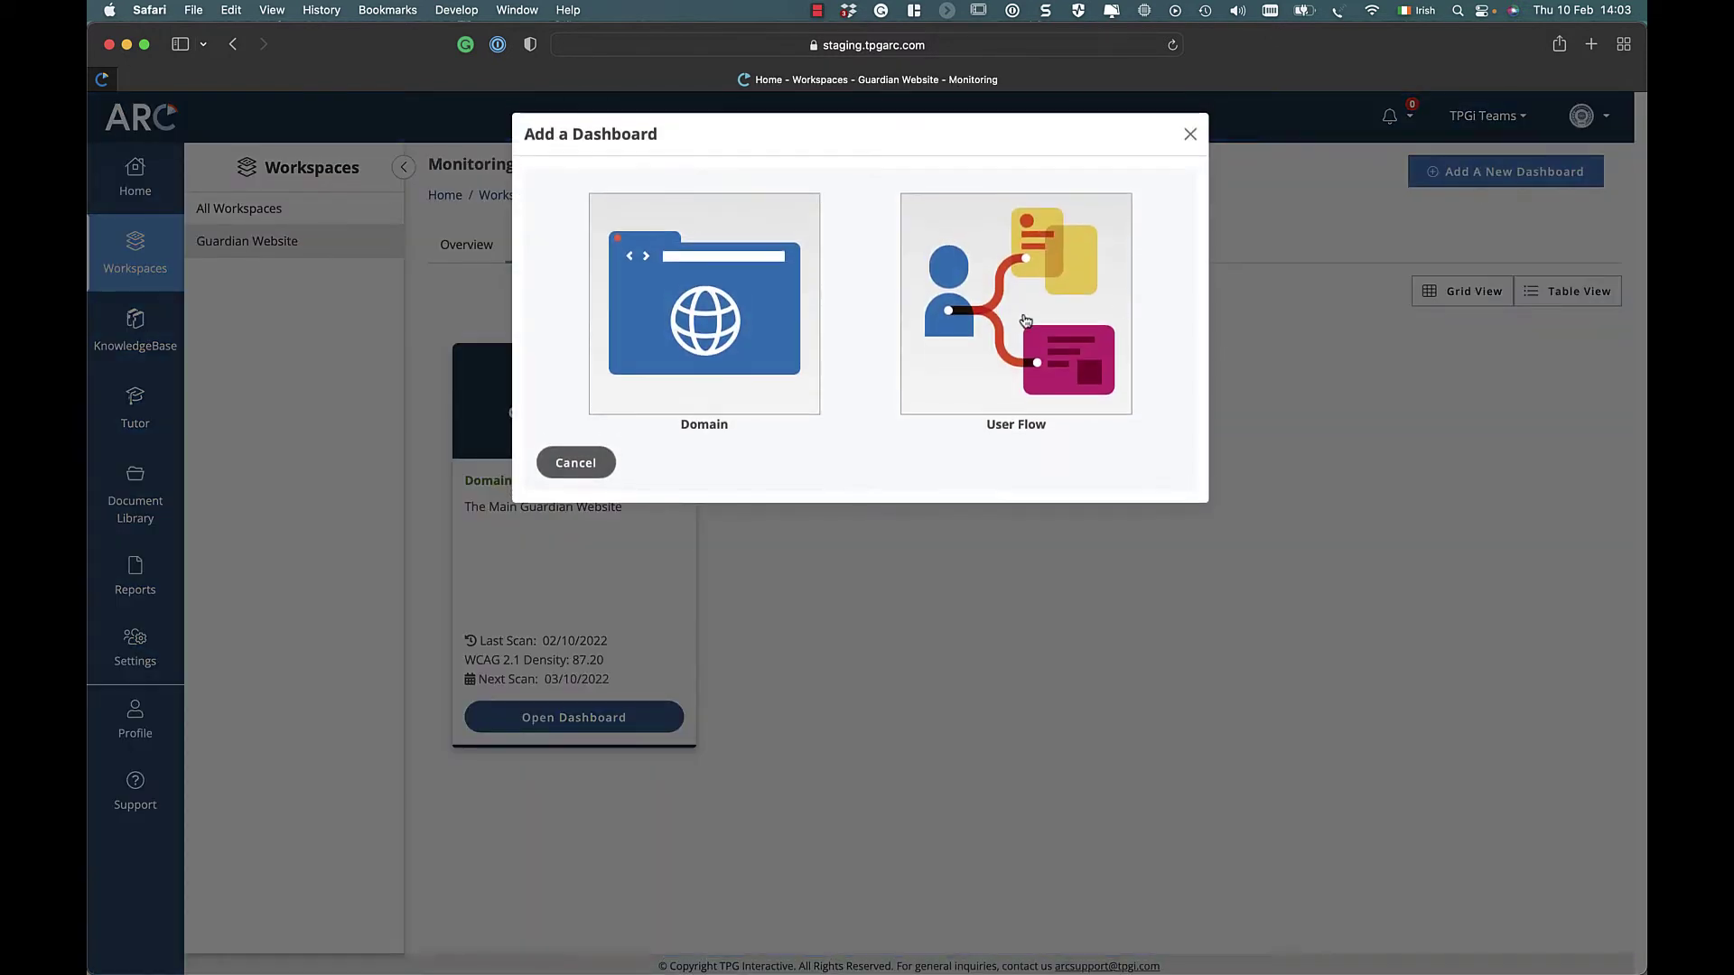
{"action": "left_click", "coordinate": [659, 377]}
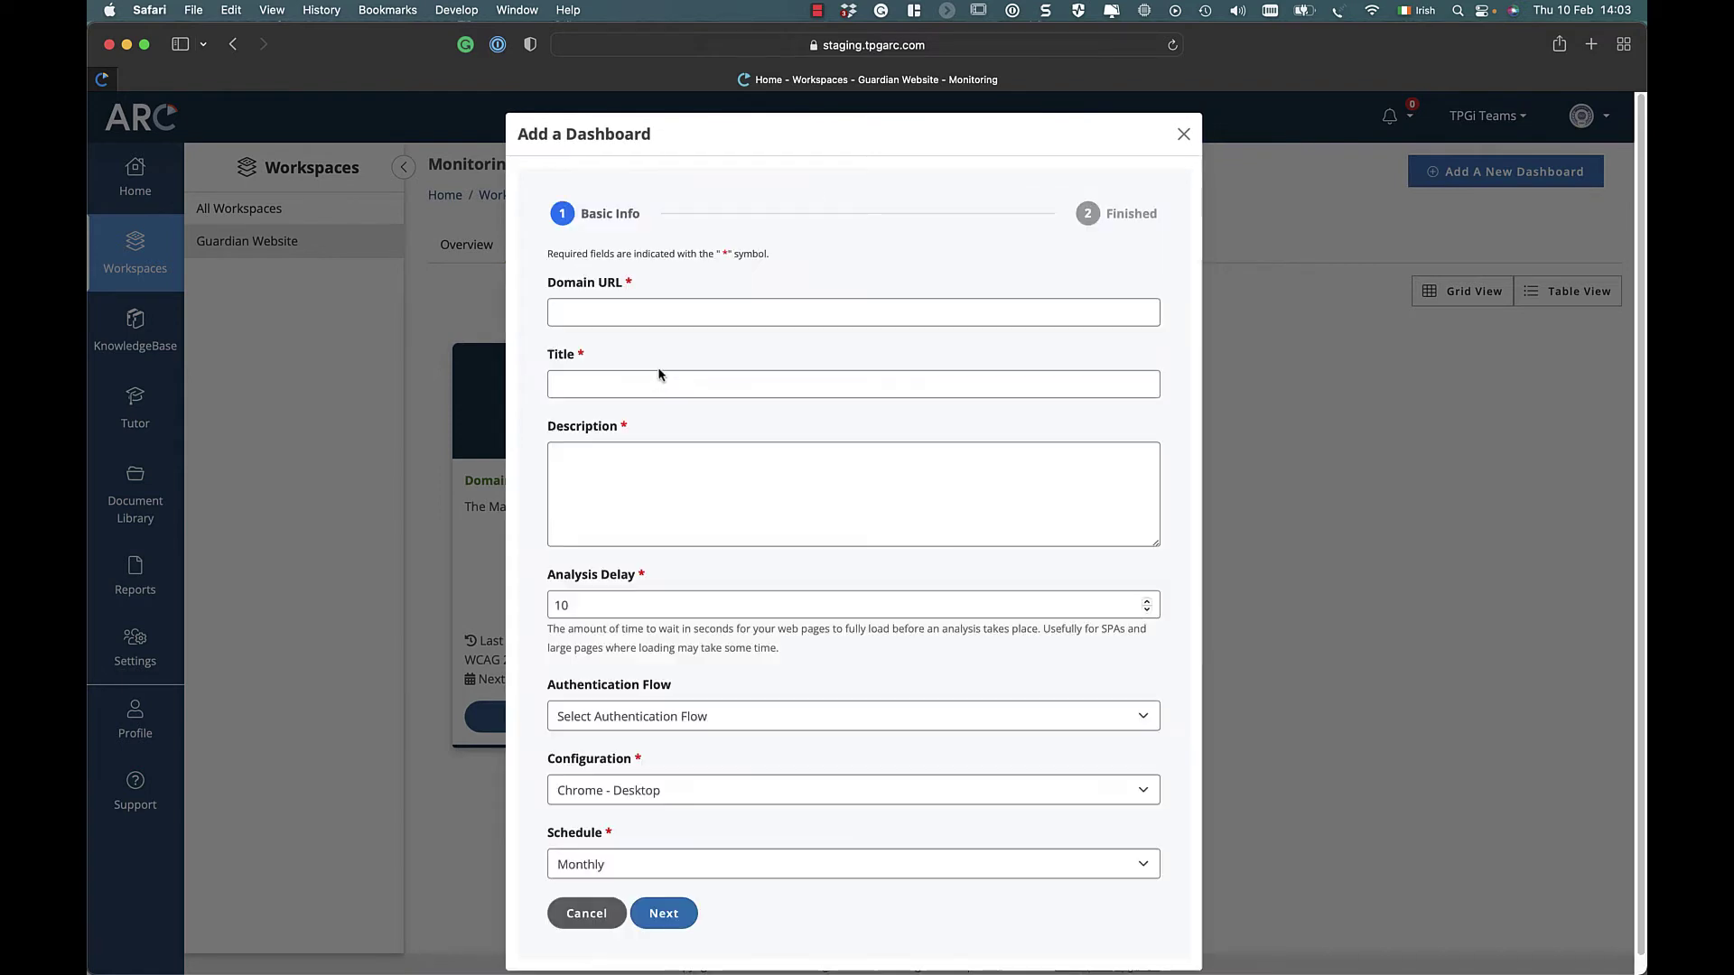
{"action": "left_click", "coordinate": [686, 314]}
{"action": "type", "text": "https://www.theguardian.com"}
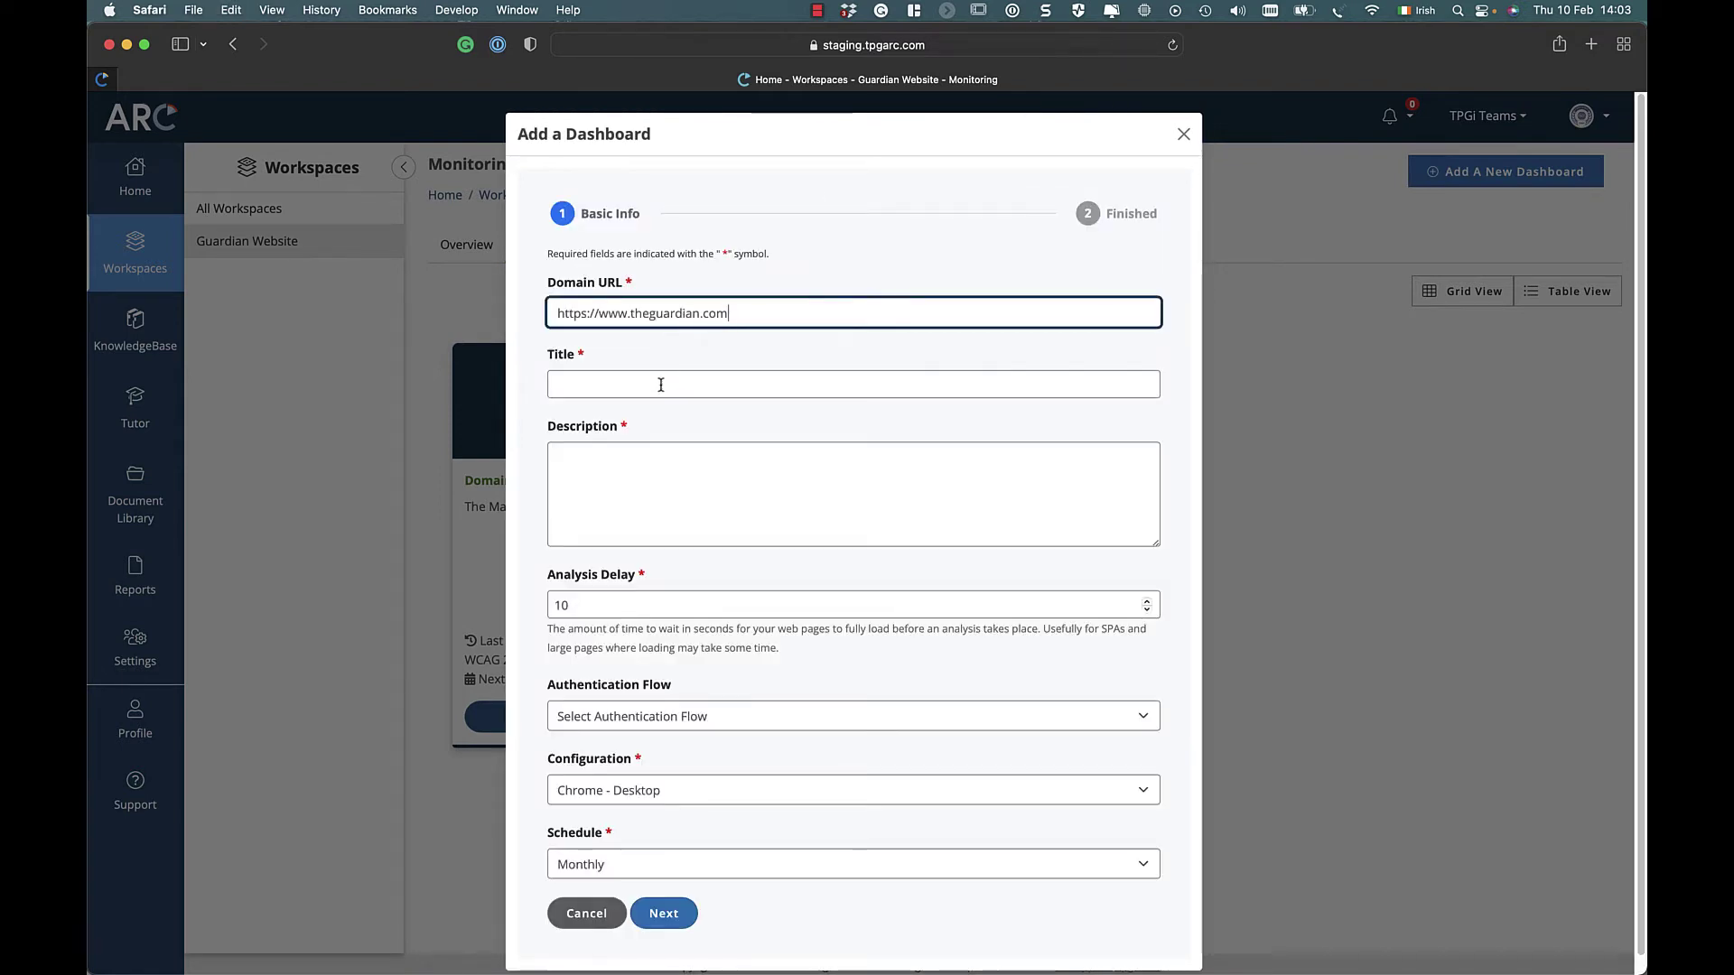
{"action": "left_click", "coordinate": [661, 385]}
{"action": "type", "text": "Guard"}
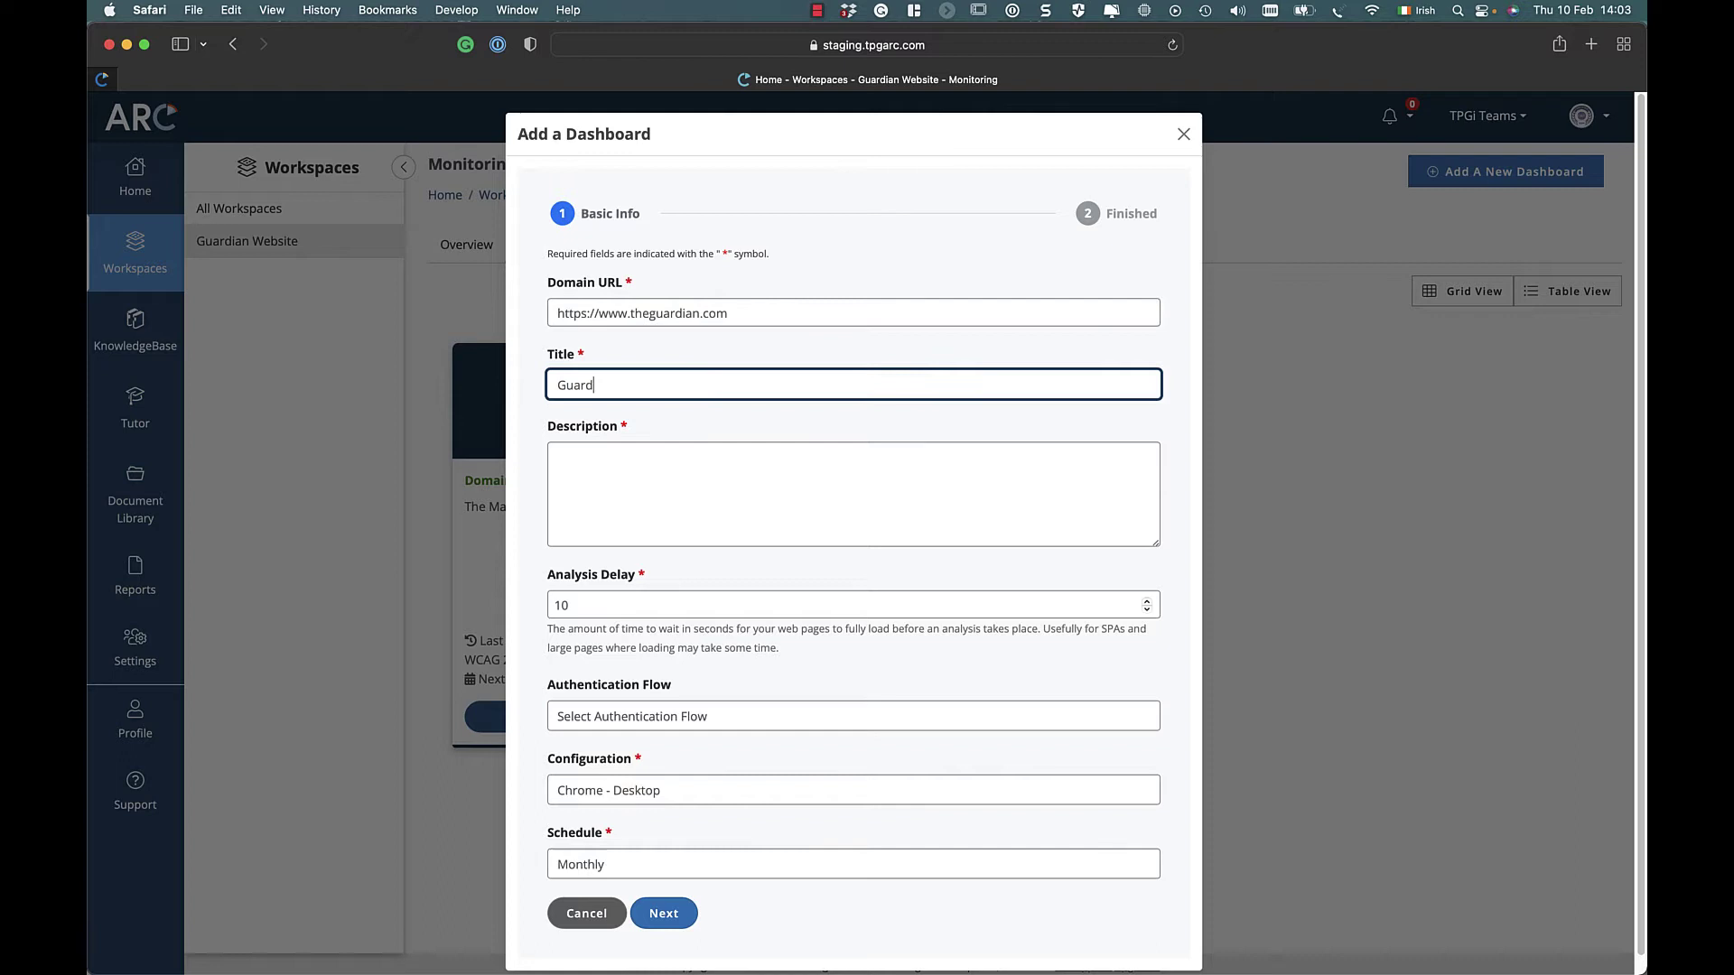
{"action": "type", "text": "ian"}
{"action": "key", "text": "Tab"}
{"action": "type", "text": "The Guardian"}
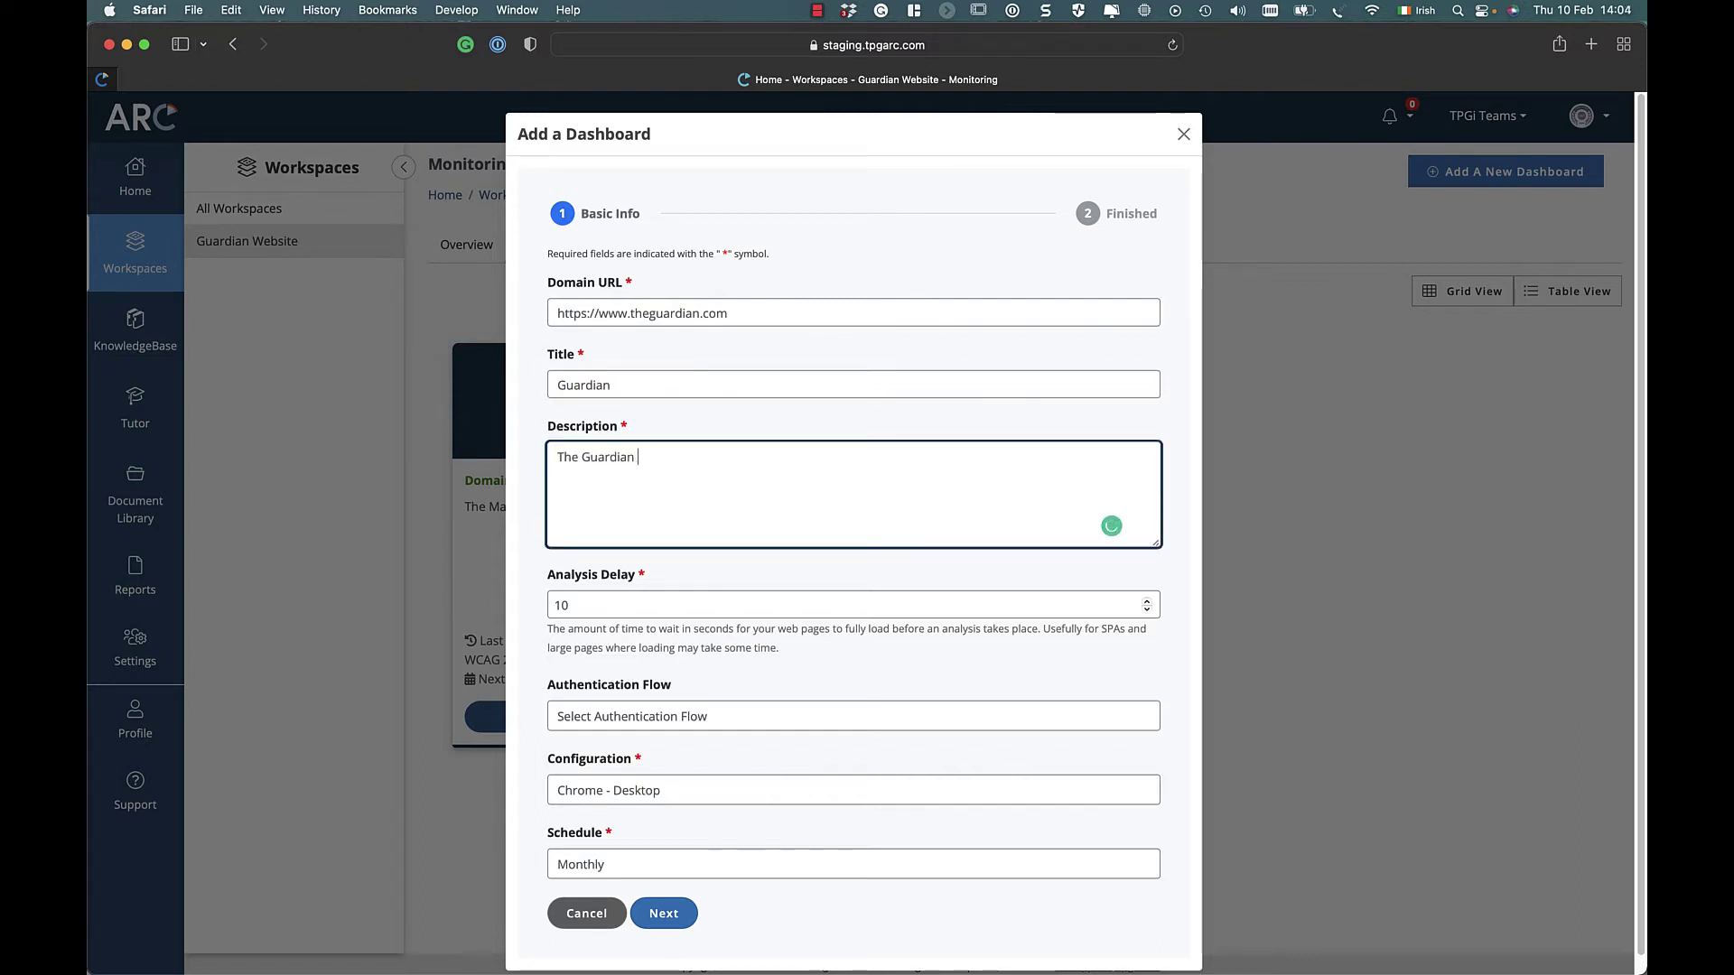
{"action": "type", "text": " Website"}
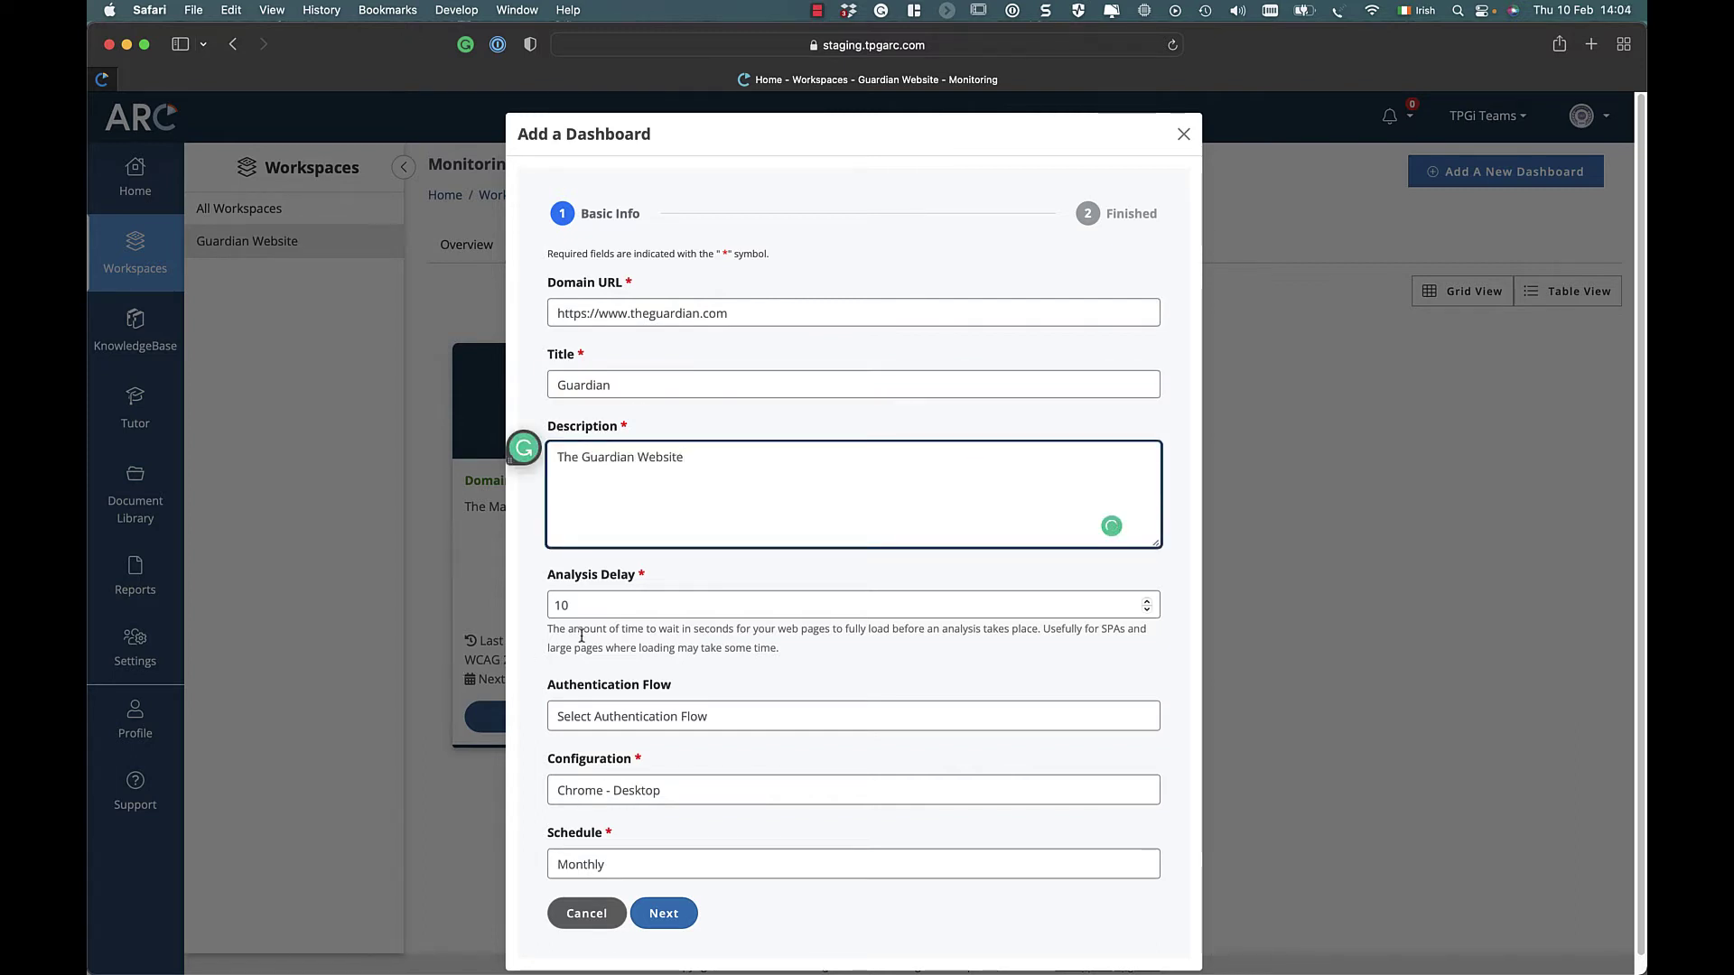
{"action": "left_click", "coordinate": [610, 612]}
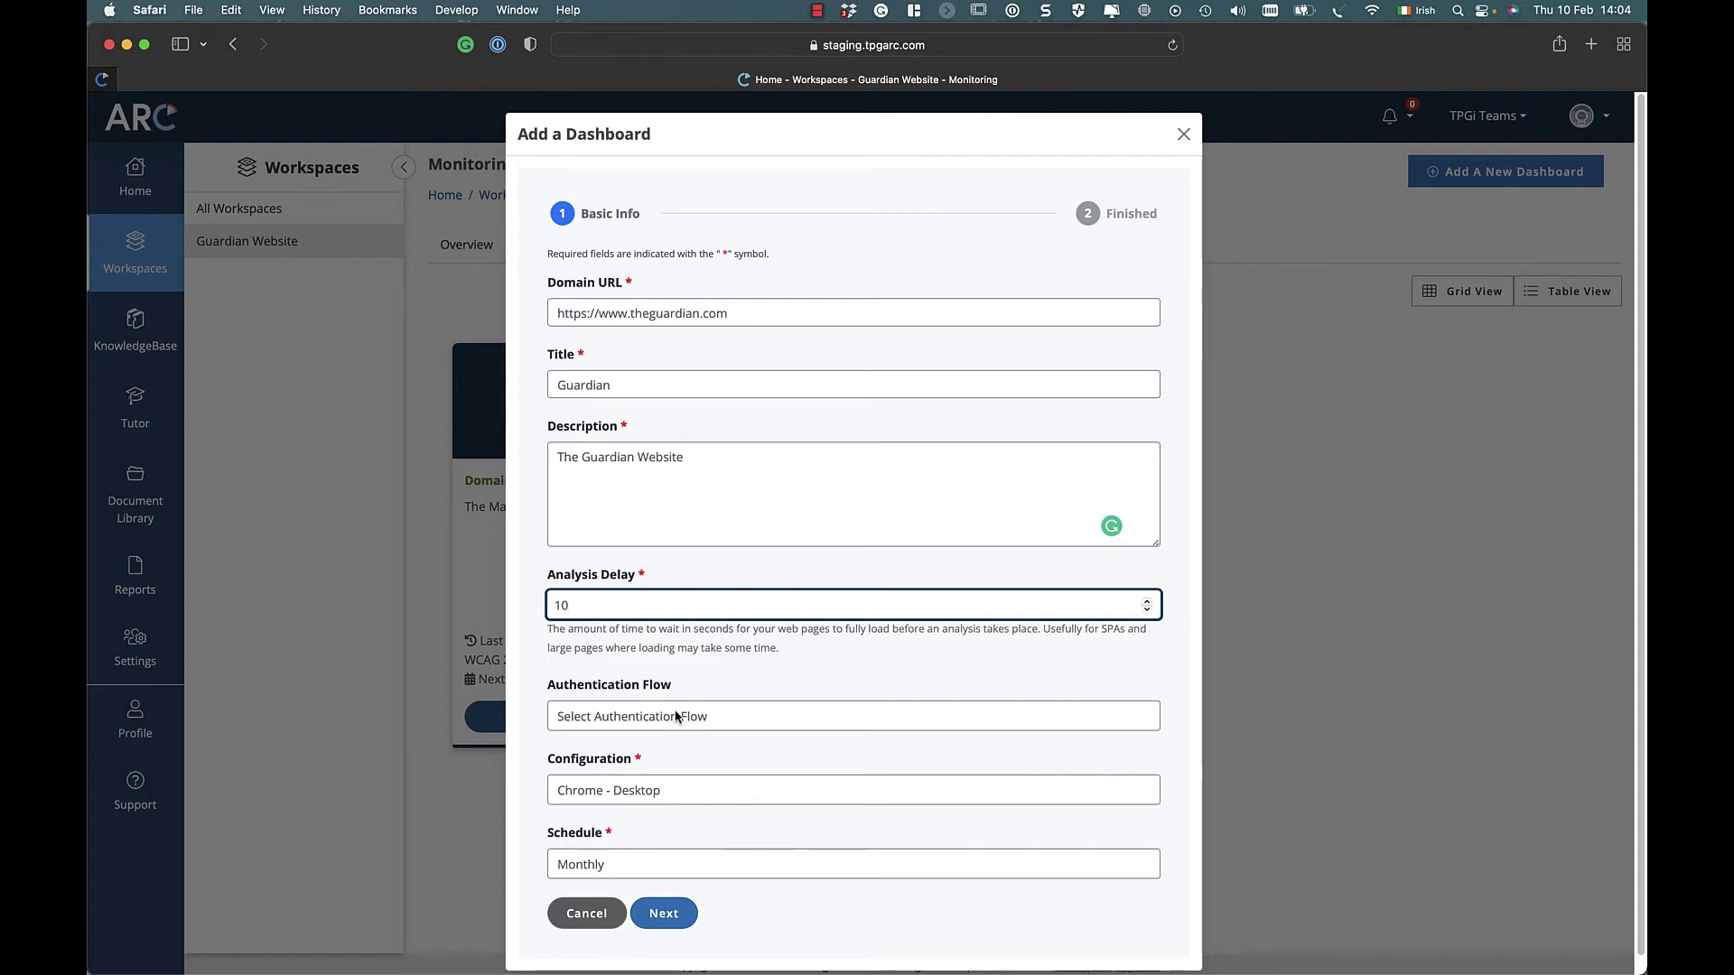
- Leave Authentication Flow unset and choose the Monthly (Free) scan schedule
{"action": "left_click", "coordinate": [676, 717]}
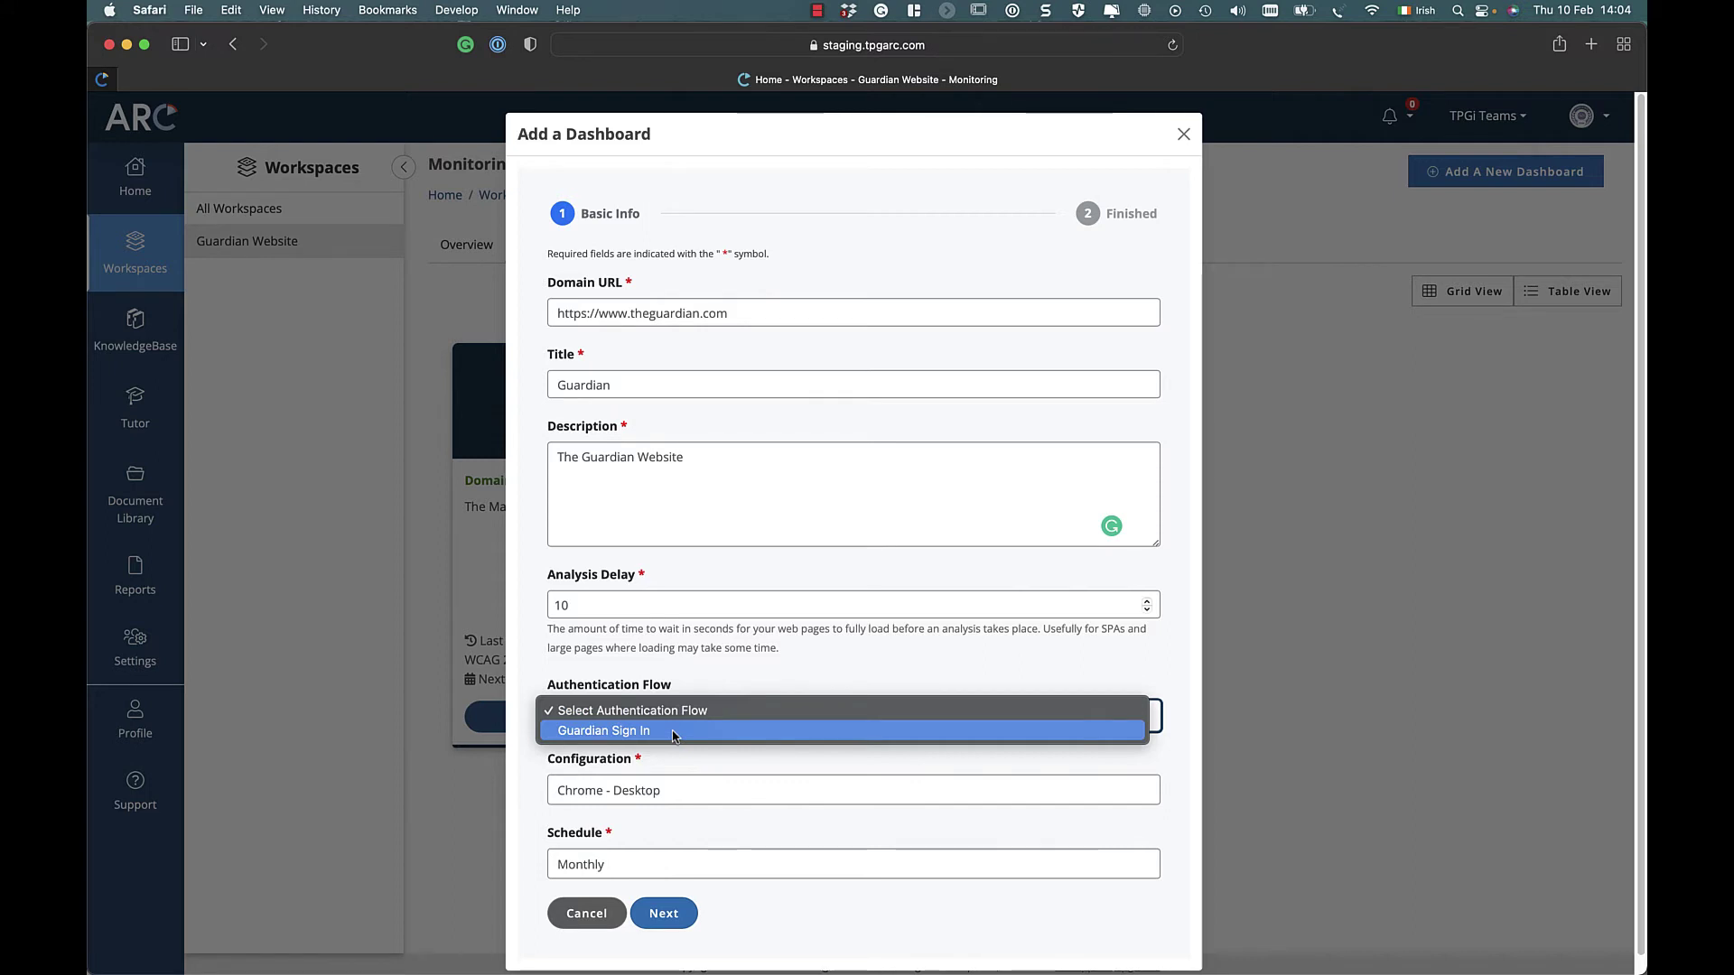
{"action": "left_click", "coordinate": [696, 685]}
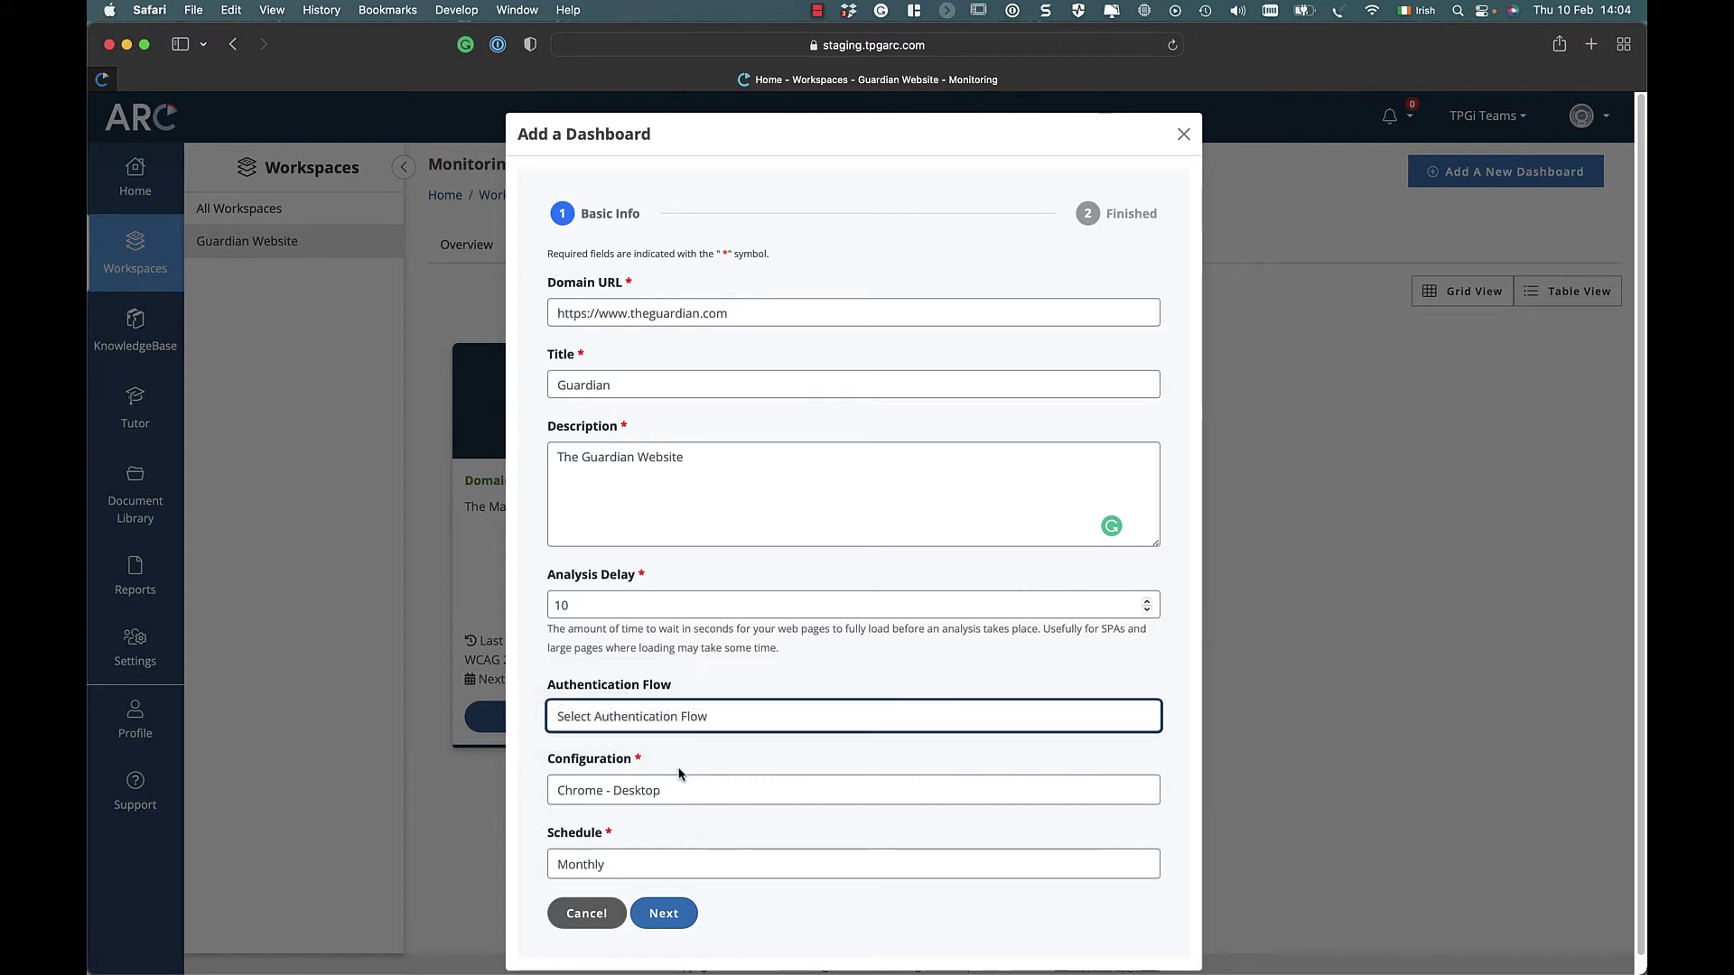
{"action": "left_click", "coordinate": [681, 863]}
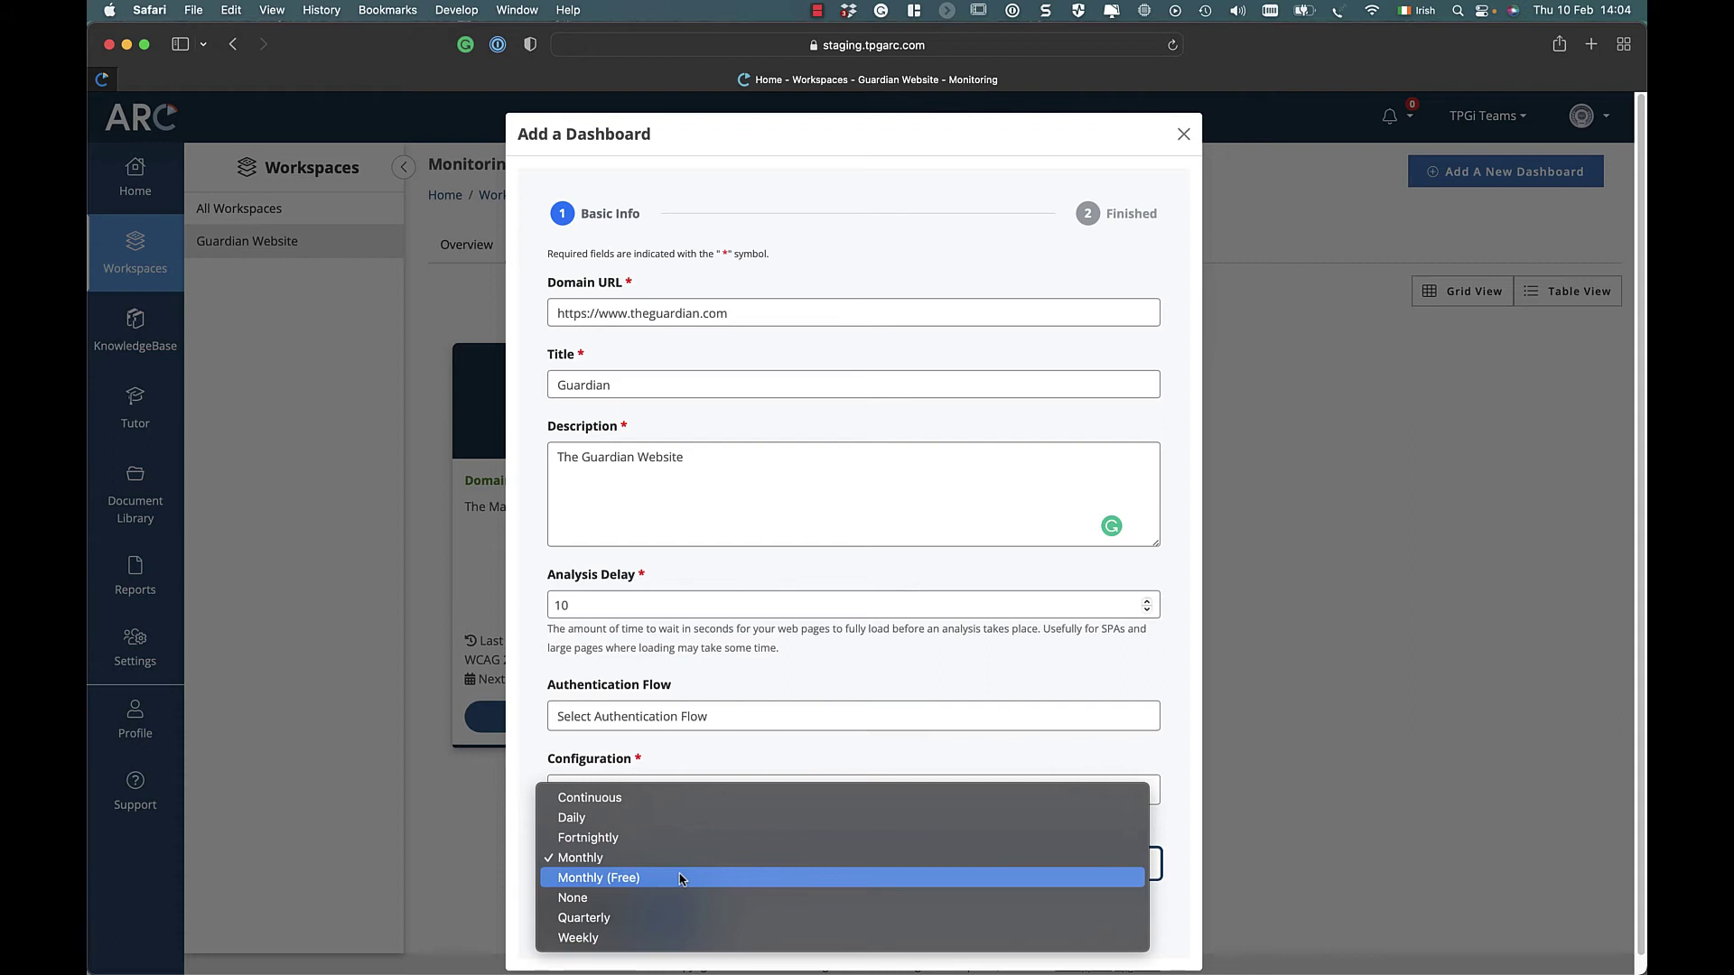
{"action": "left_click", "coordinate": [680, 880]}
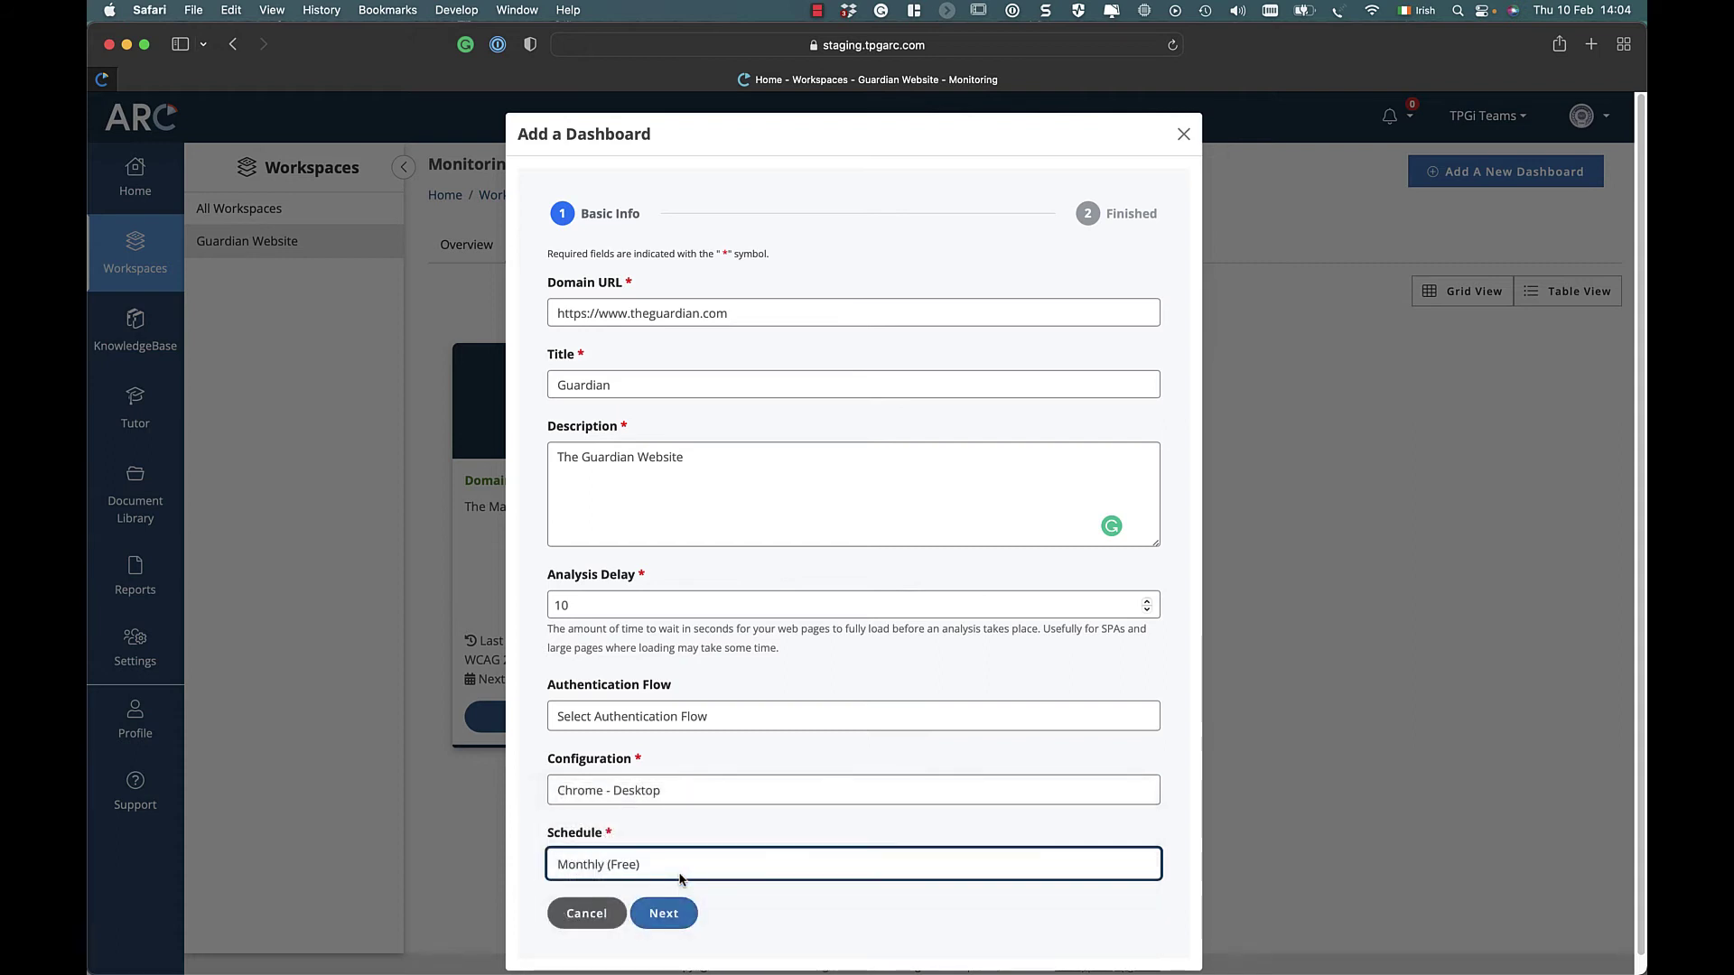
- Close the add-dashboard form and open the existing Guardian Website dashboard
{"action": "left_click", "coordinate": [674, 913]}
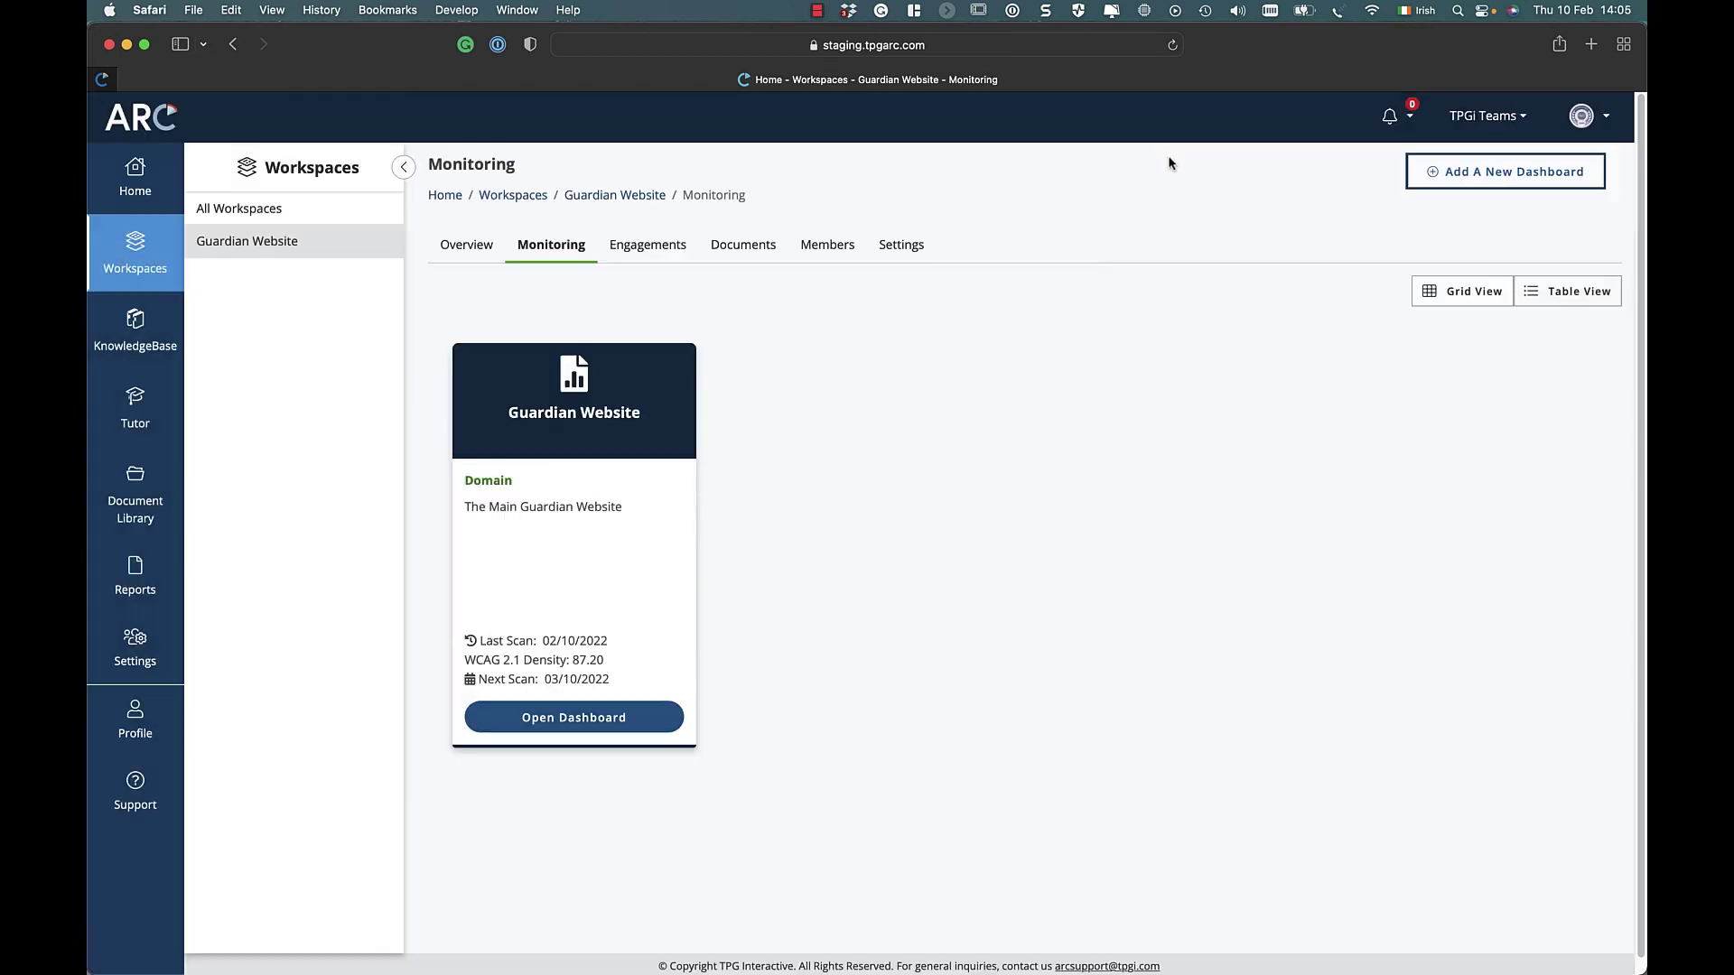
{"action": "left_click", "coordinate": [661, 723]}
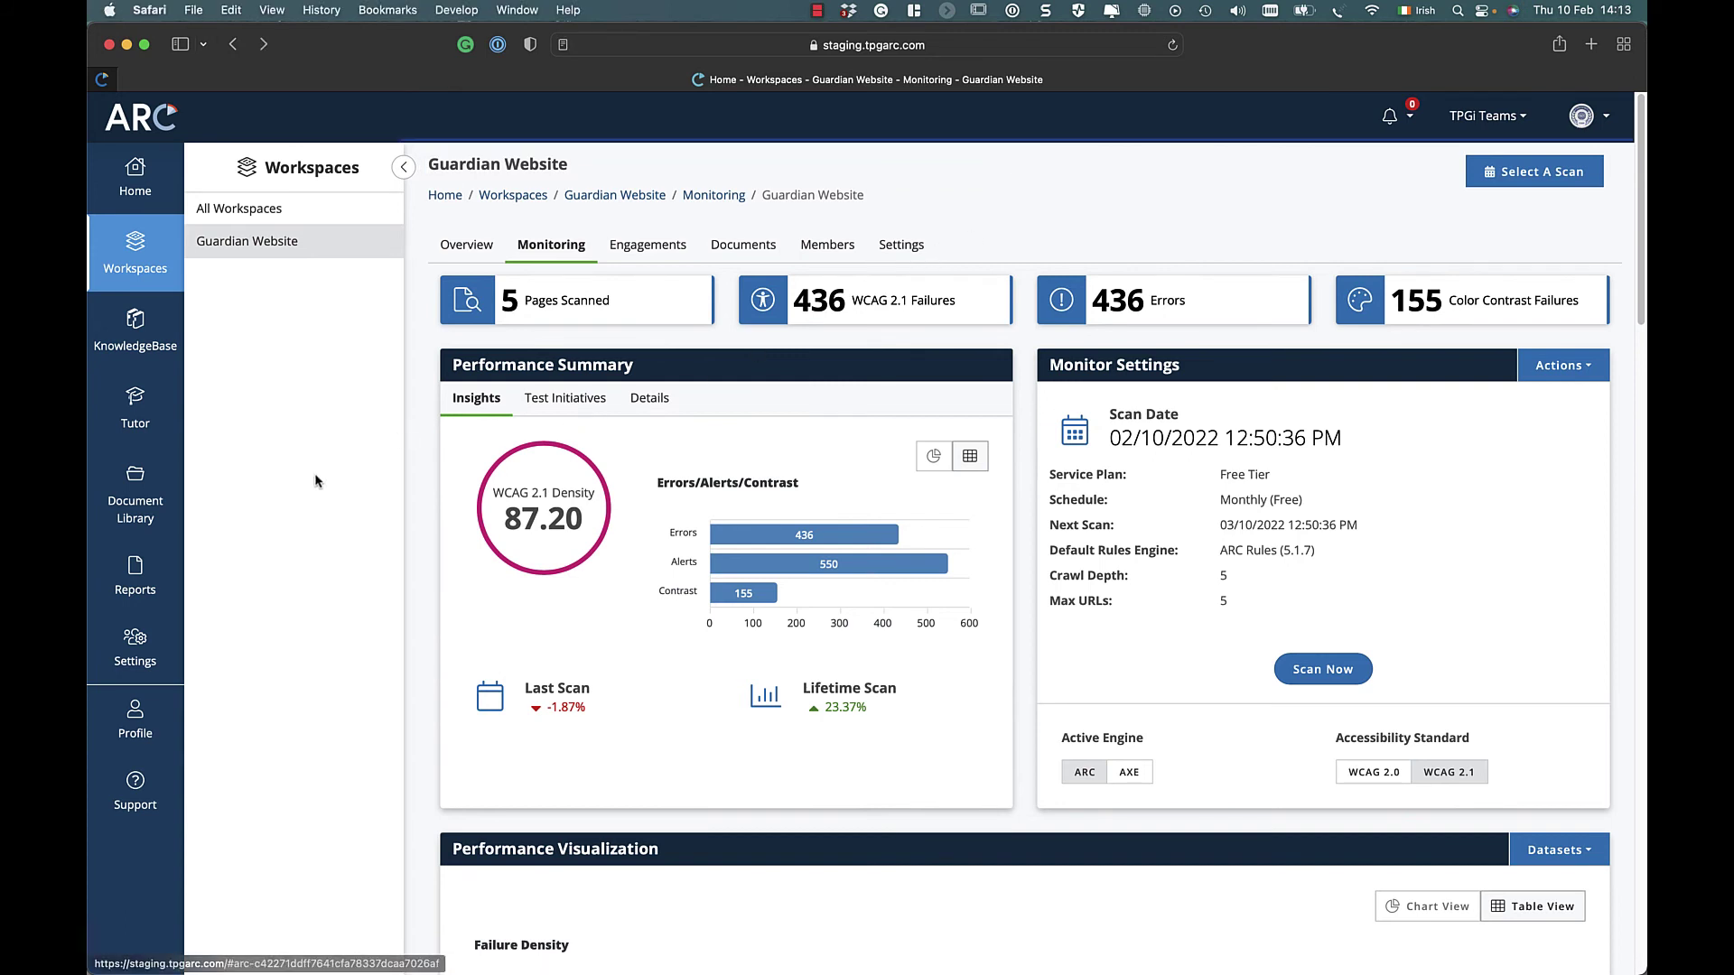
- Show Subscription settings with the Free Tier and Seat, Monitoring and API unit costs
{"action": "left_click", "coordinate": [152, 639]}
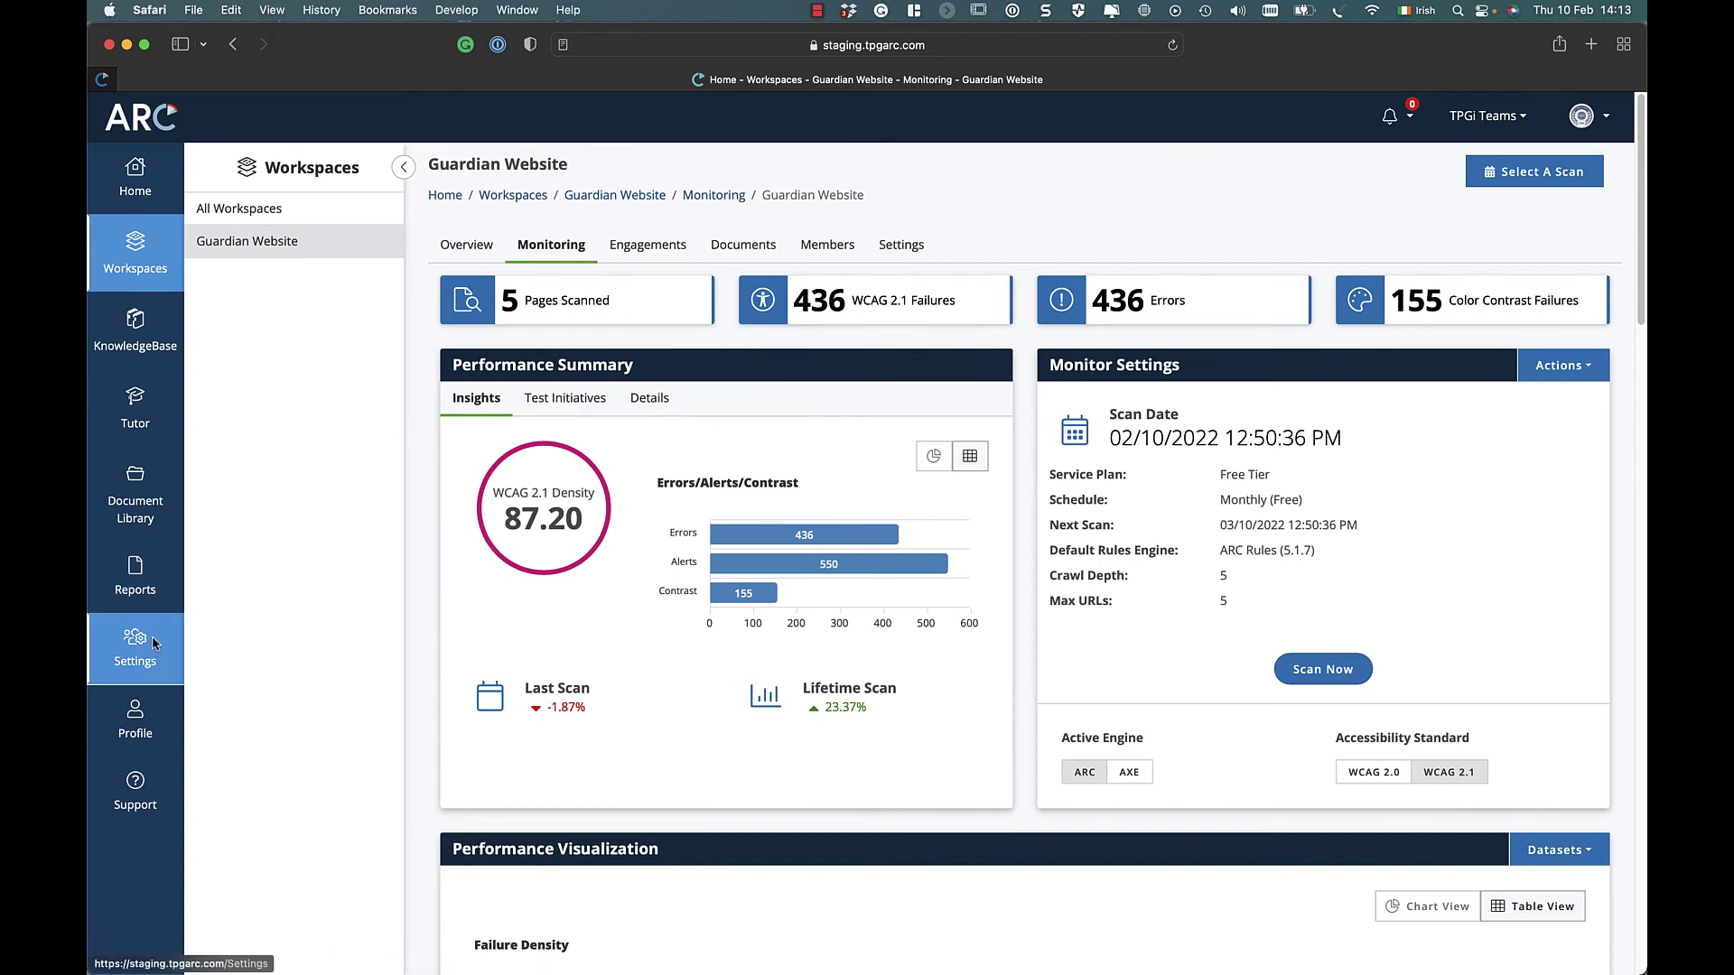
{"action": "left_click", "coordinate": [289, 370]}
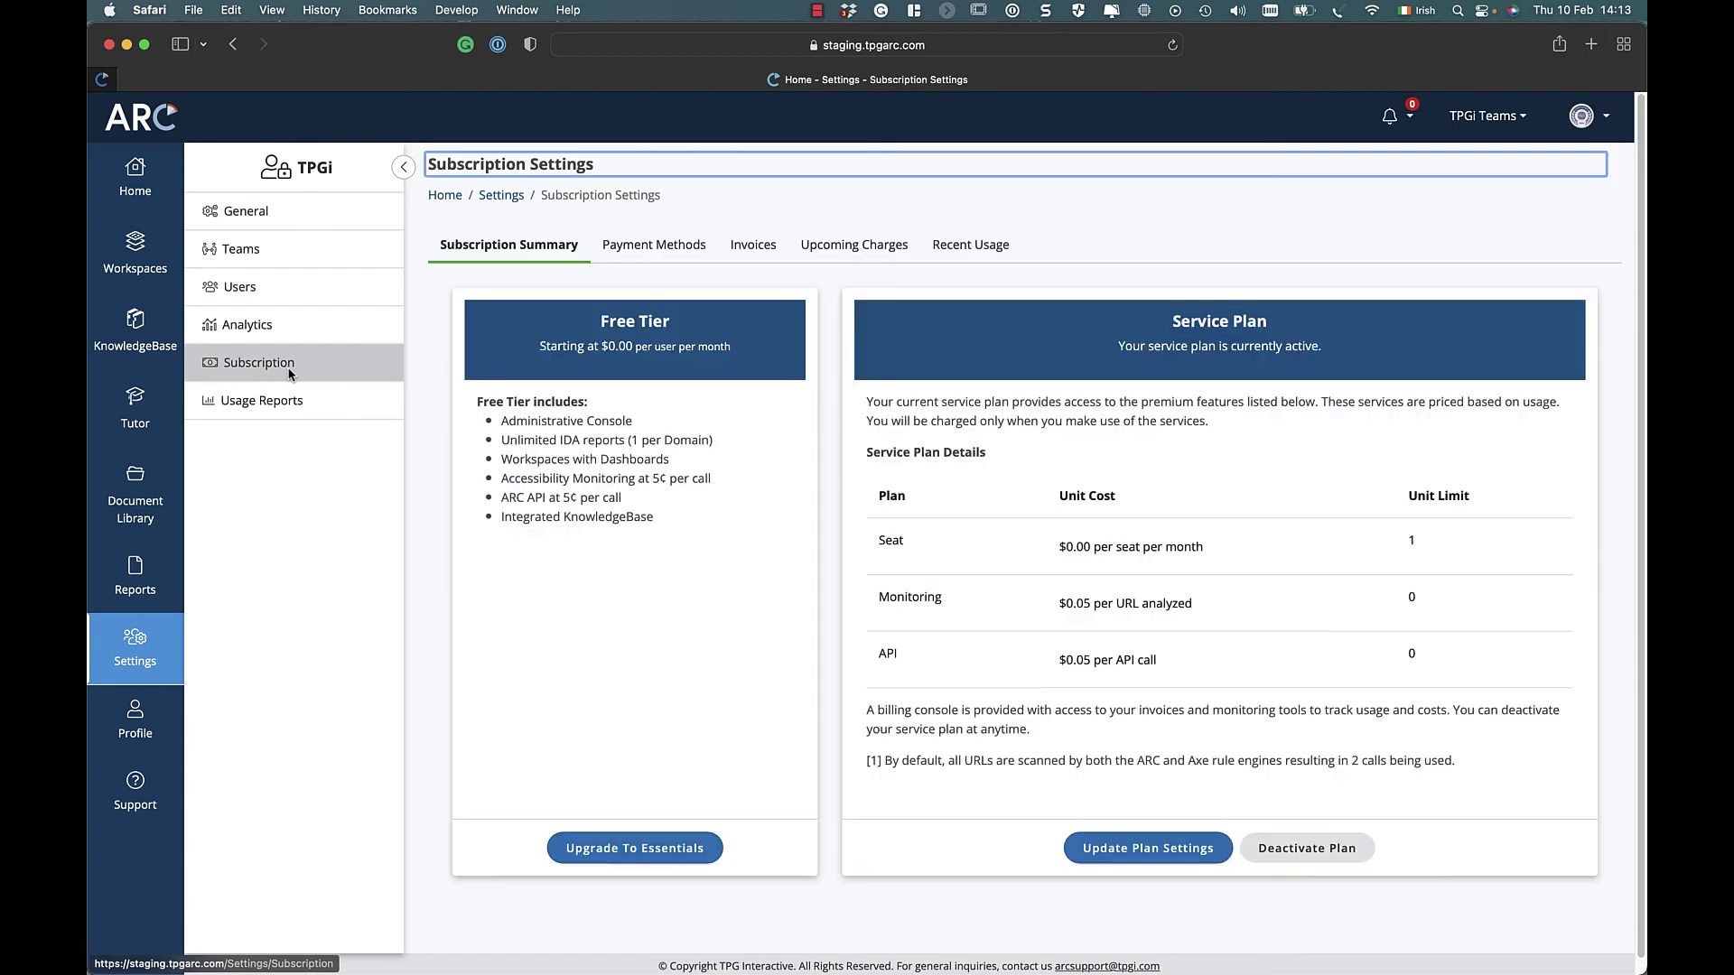